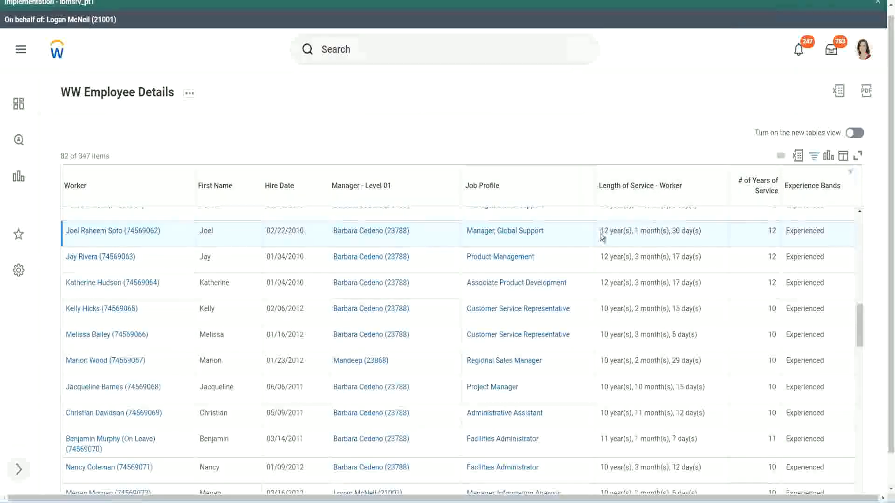
Compare the length of service with the number of years of service in the Manager, Global Support row hired 02/22/2010.
drag(599, 231, 605, 231)
click(631, 231)
drag(599, 230, 686, 230)
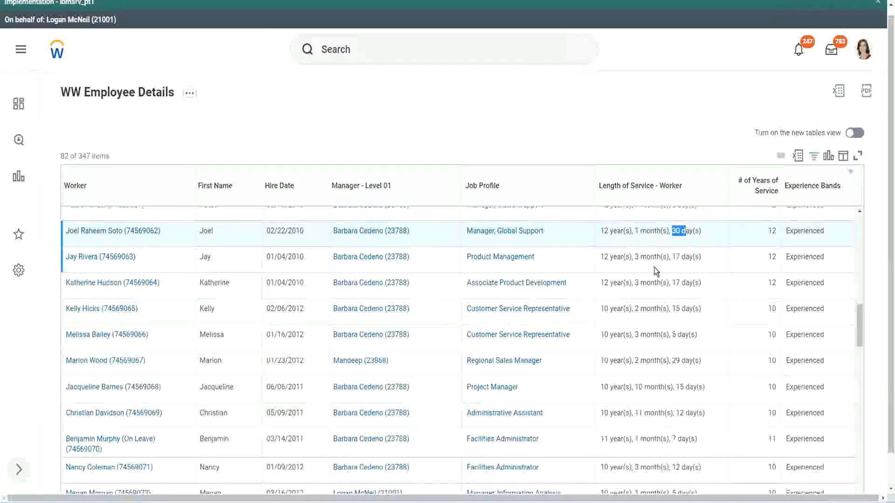
double_click(777, 230)
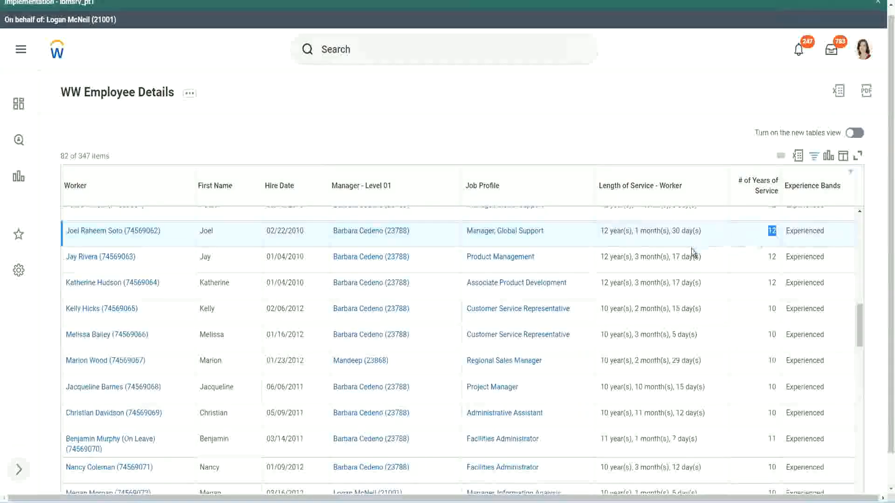
Compare the length of service with the number of years of service in the Administrative Assistant row hired 05/09/2011.
click(612, 413)
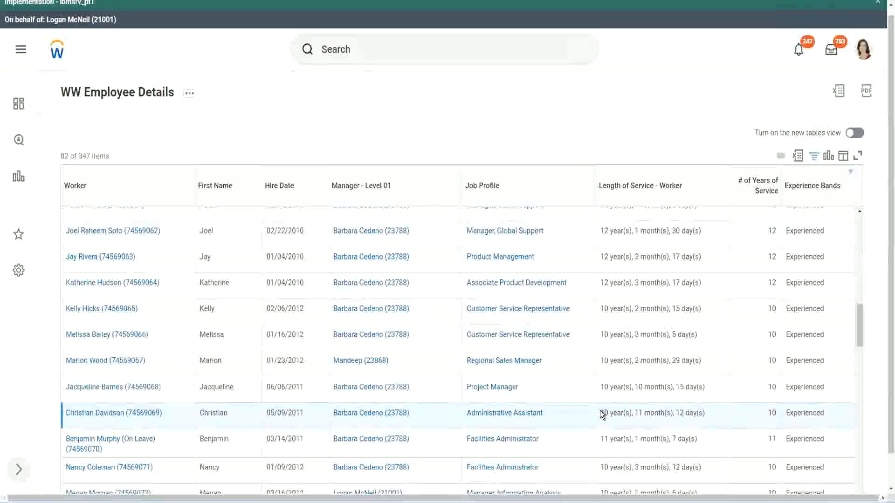
double_click(638, 413)
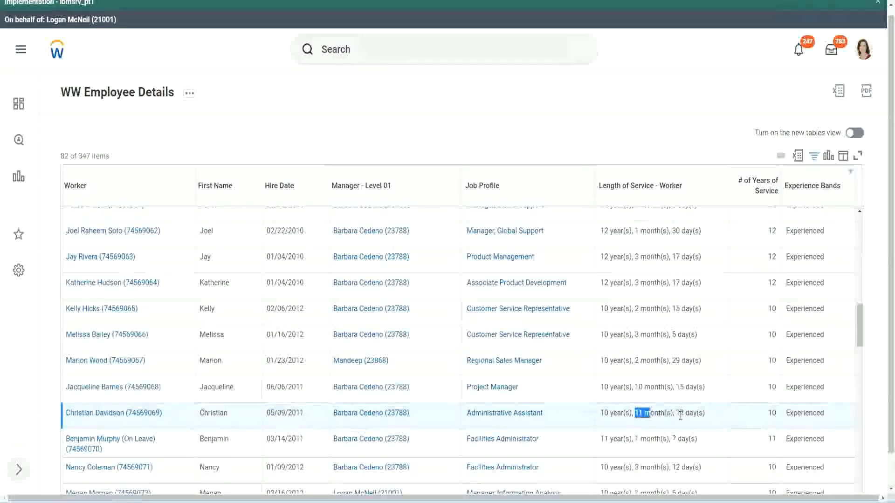
drag(678, 413, 693, 412)
click(694, 413)
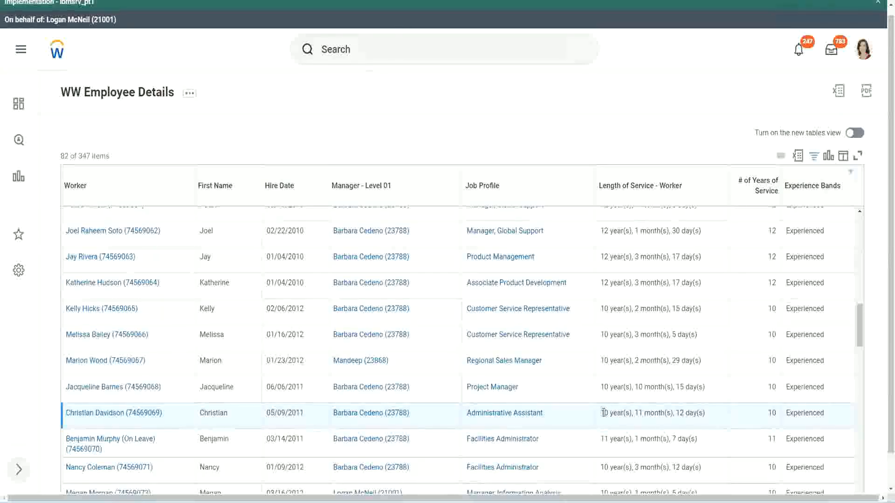
double_click(772, 413)
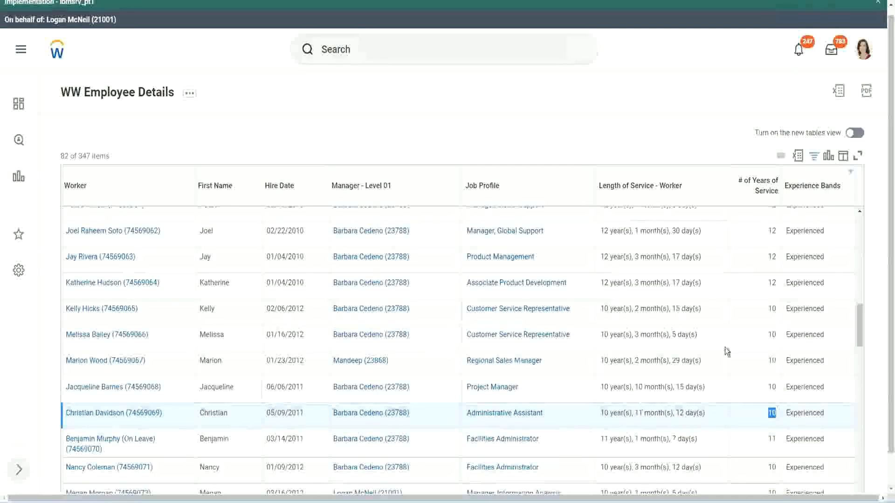
click(769, 285)
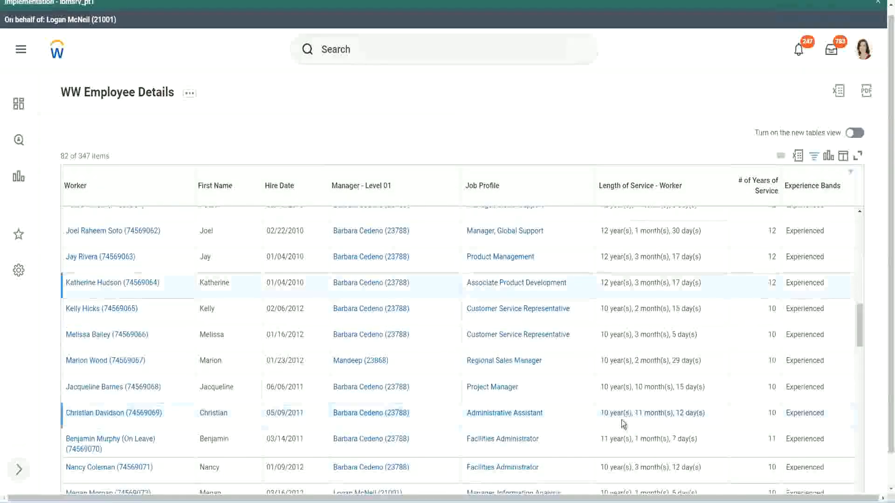
double_click(604, 413)
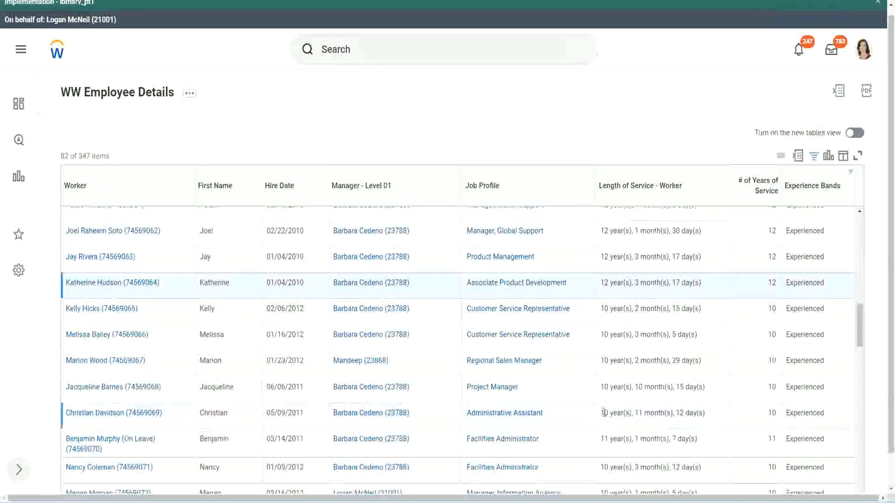
click(675, 410)
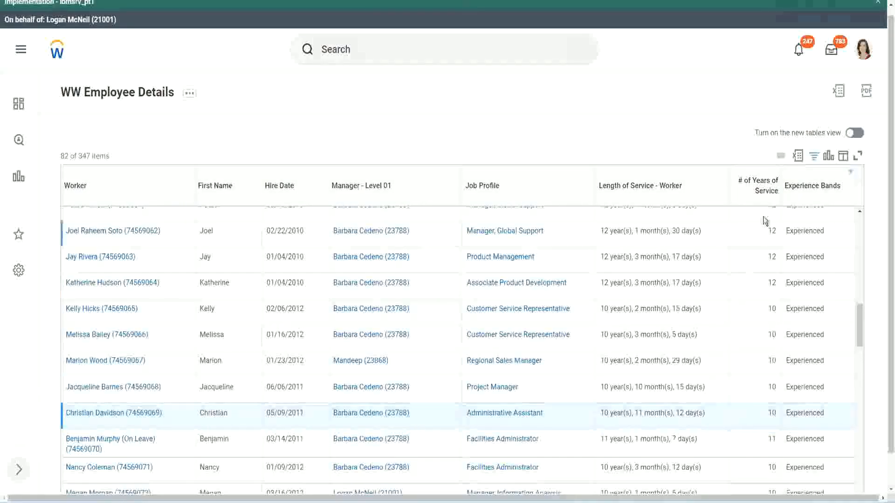
Recheck service text against years of service for those two workers, and examine the months of service in the Project Manager row hired 06/06/2011.
click(773, 230)
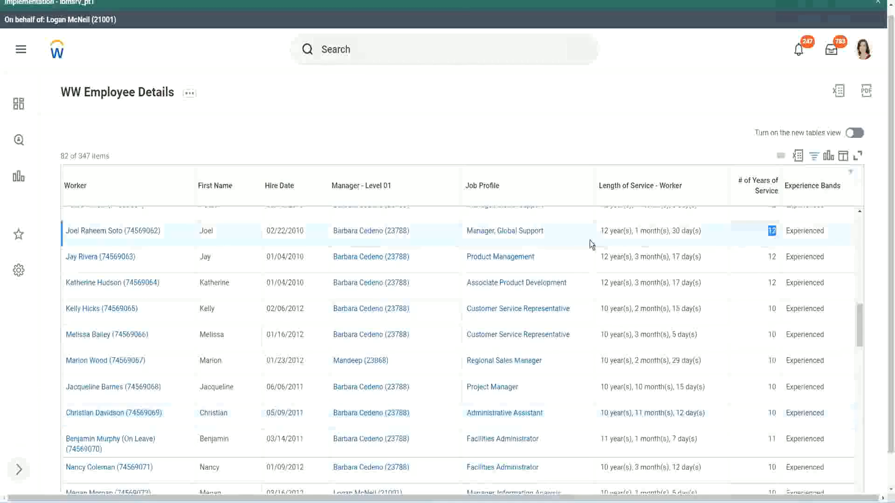
drag(622, 227, 713, 231)
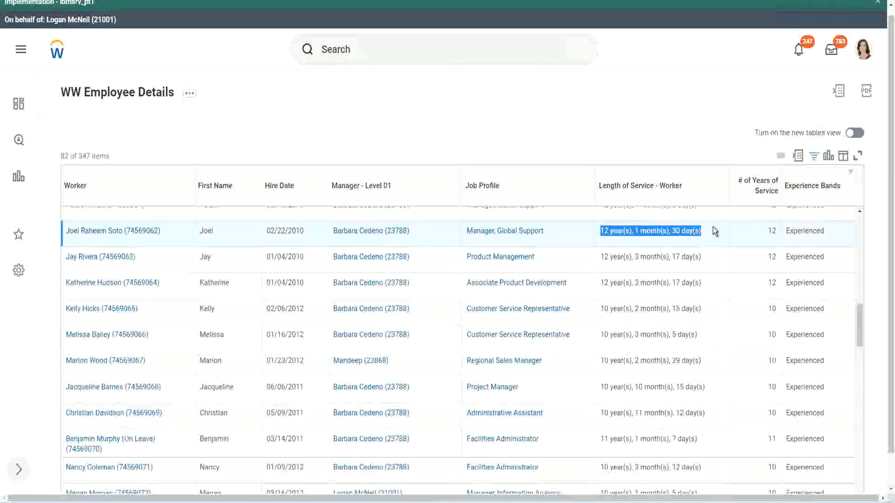
click(694, 412)
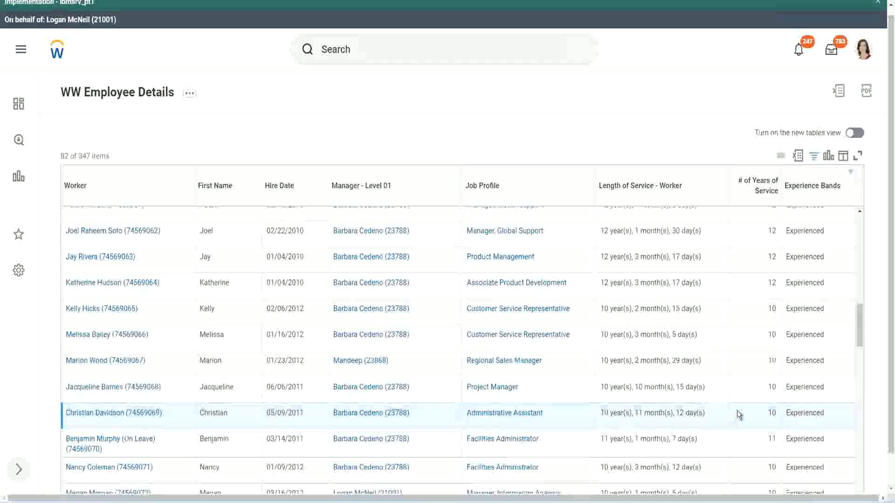
double_click(772, 413)
click(739, 415)
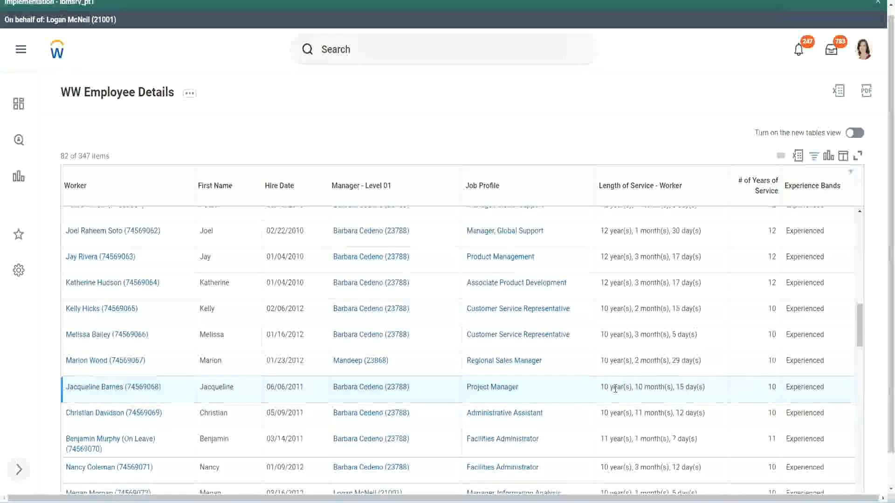
double_click(645, 388)
click(669, 388)
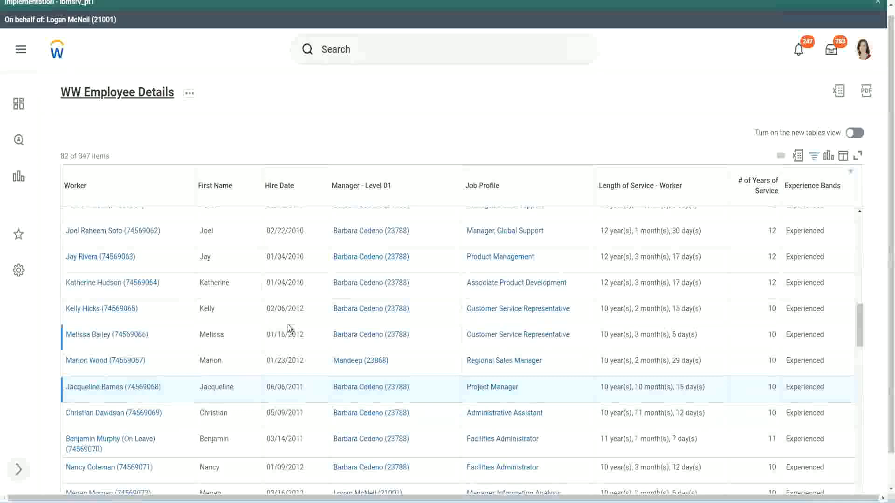
Open the CF-WW-Eval Exp-Derive Experience Bands from Years of Service field in a new tab from the report definition, and dismiss the implementation banner.
scroll(289, 326, down, 4)
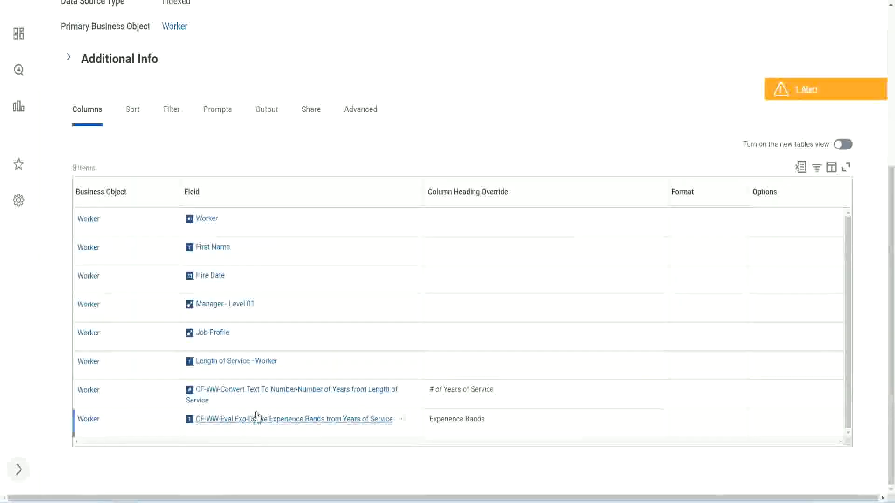
right_click(242, 421)
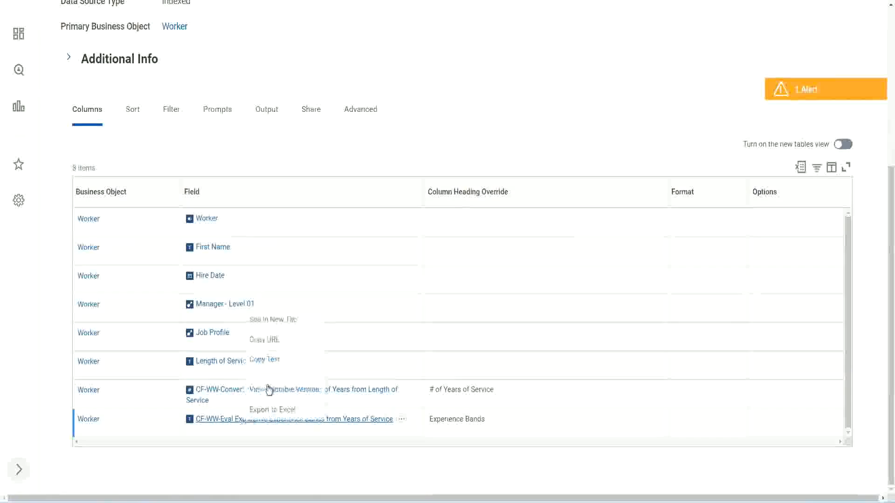
click(284, 319)
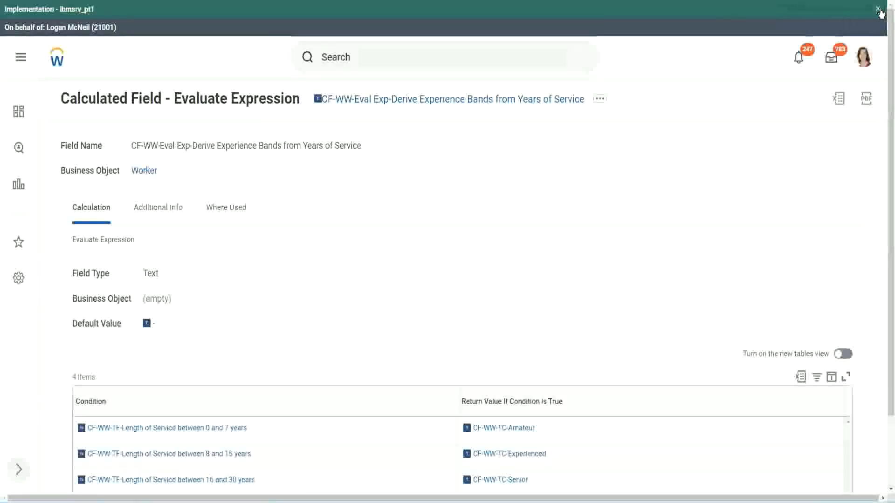
click(879, 10)
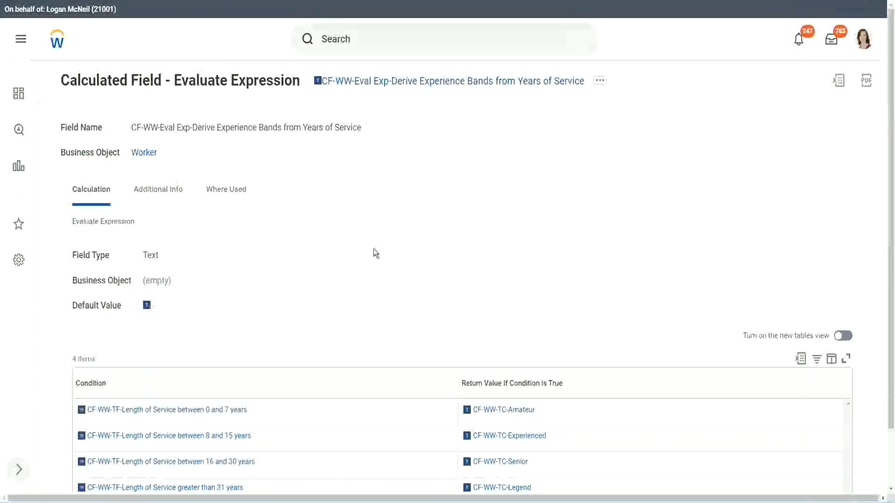
Review the calculated field's conditions and return values, and copy its name as text.
scroll(374, 248, down, 2)
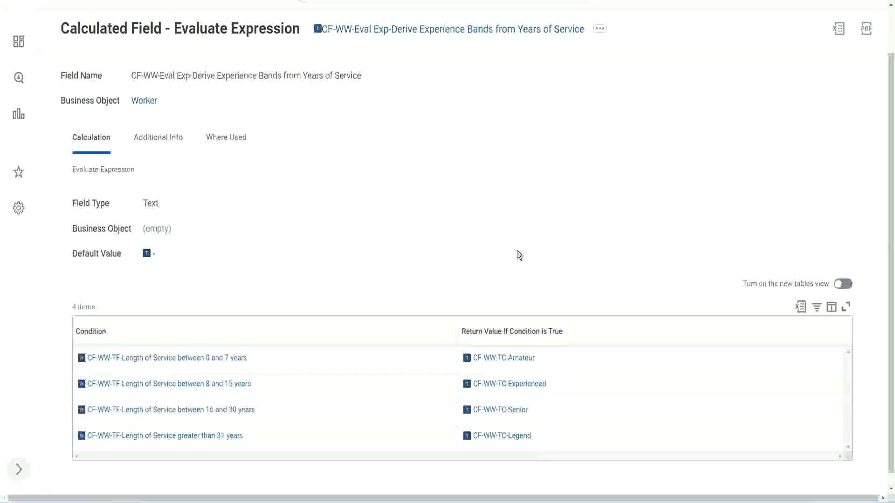
click(405, 329)
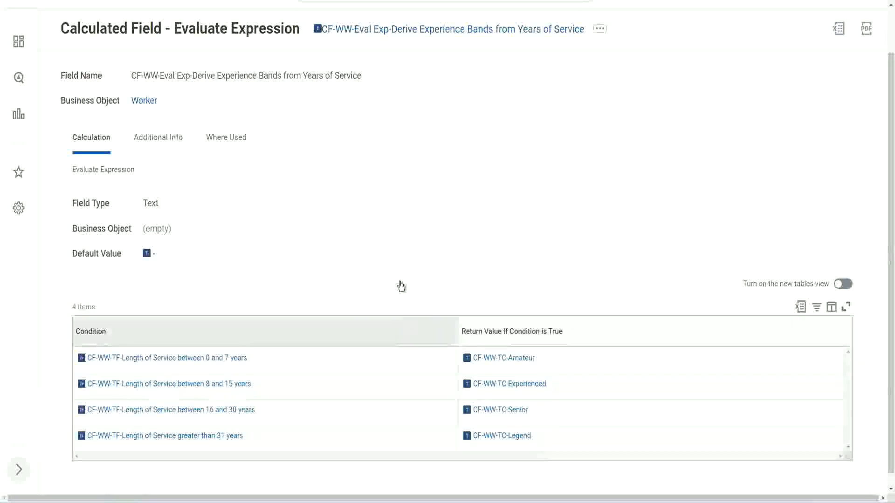
click(400, 217)
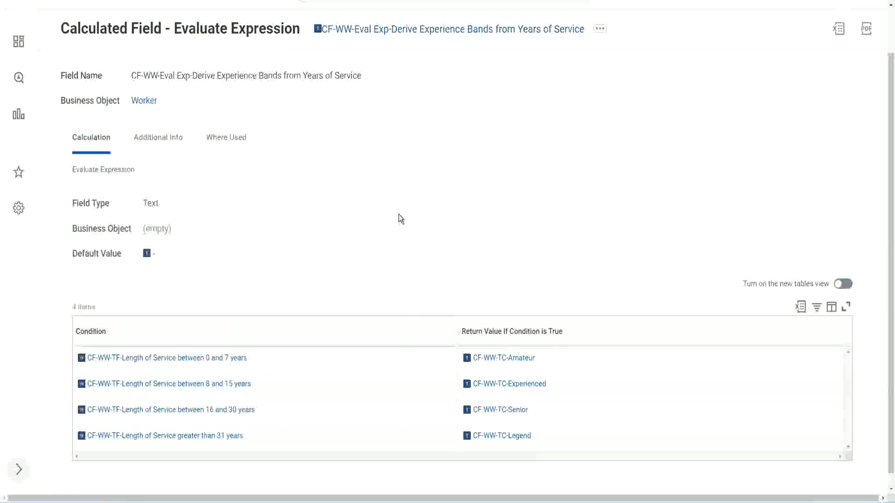
right_click(395, 33)
click(414, 83)
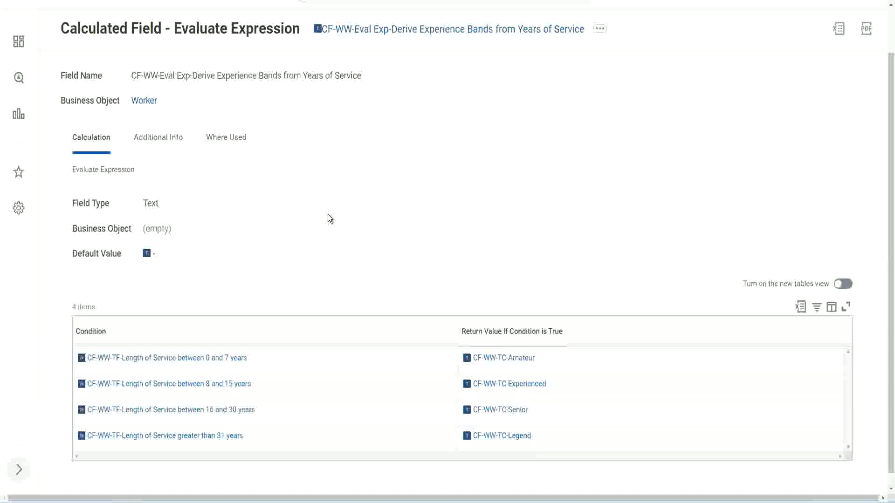
Return to the WW Employee Details report definition, search for "create cal field" and open the Create Calculated Field task.
scroll(348, 184, up, 2)
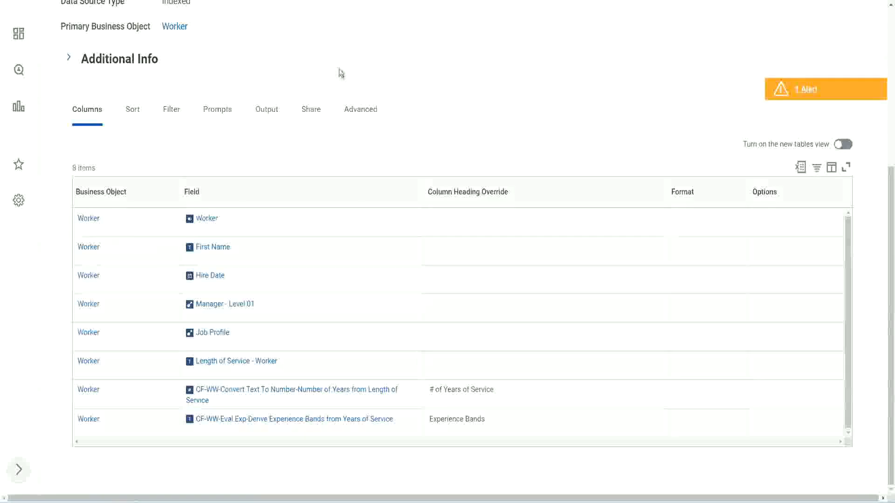
scroll(338, 71, up, 5)
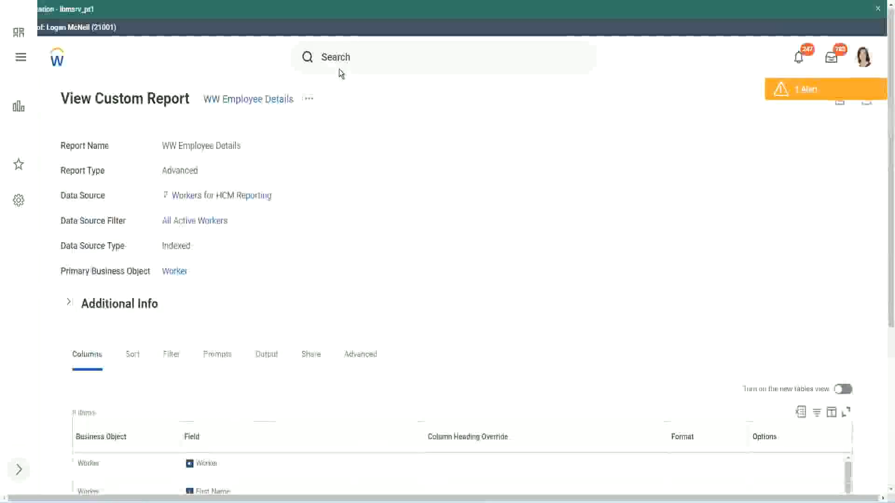
click(364, 55)
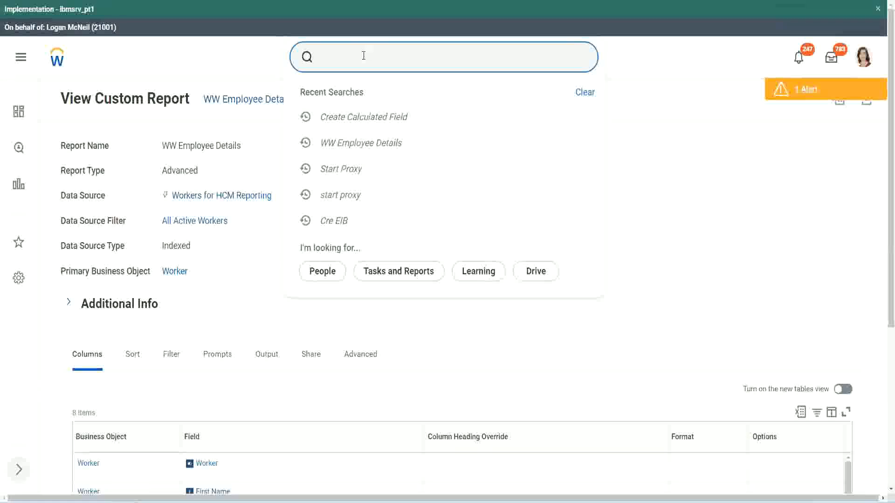
text(create cal field)
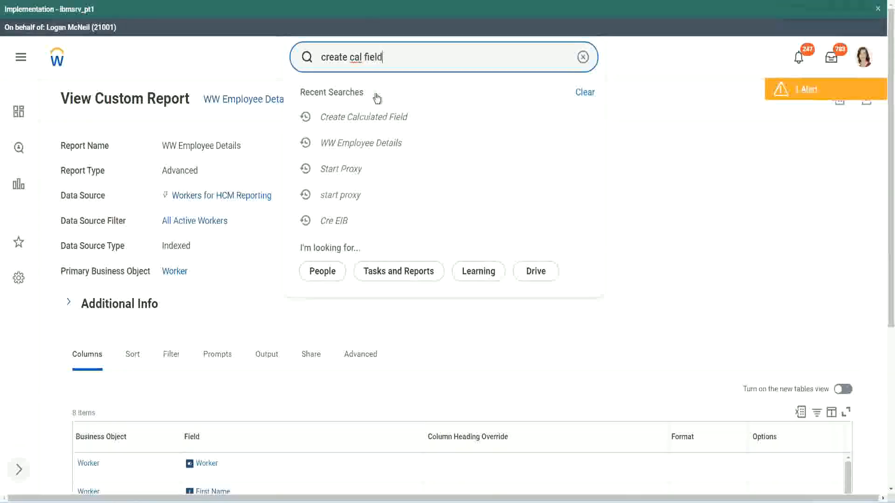
click(376, 98)
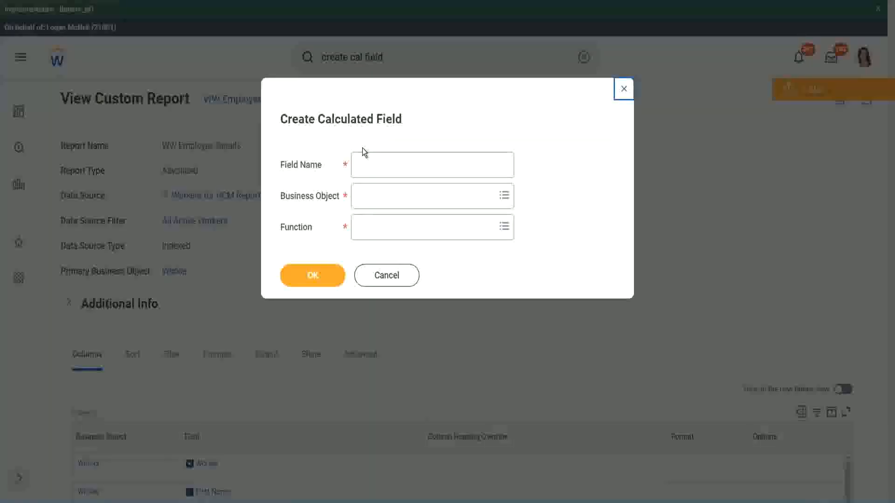
Fill in the new calculated field's name with the copied text CF-WW-Eval Exp-Derive Experience Bands from Years of Service.
click(379, 166)
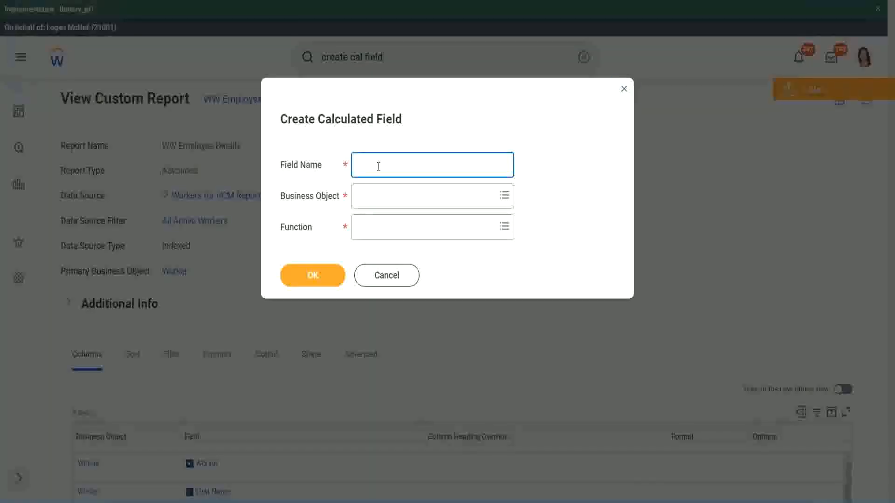
key(ctrl+v)
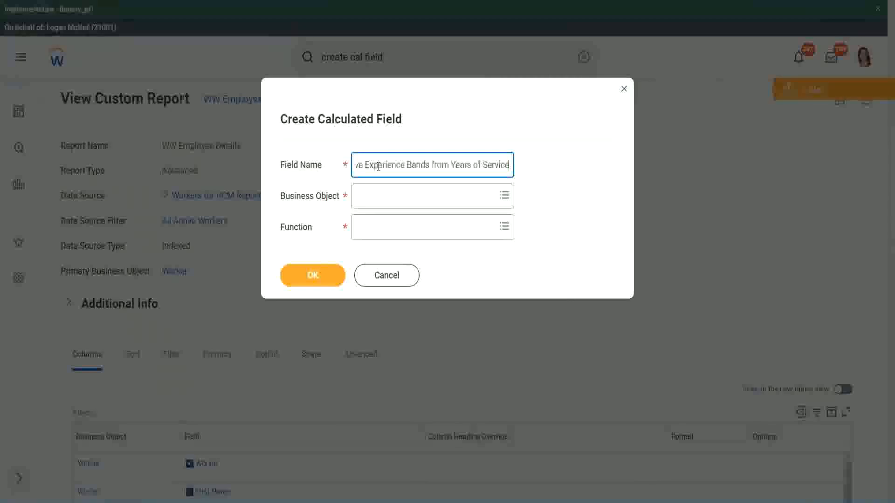
drag(379, 166, 329, 156)
click(378, 167)
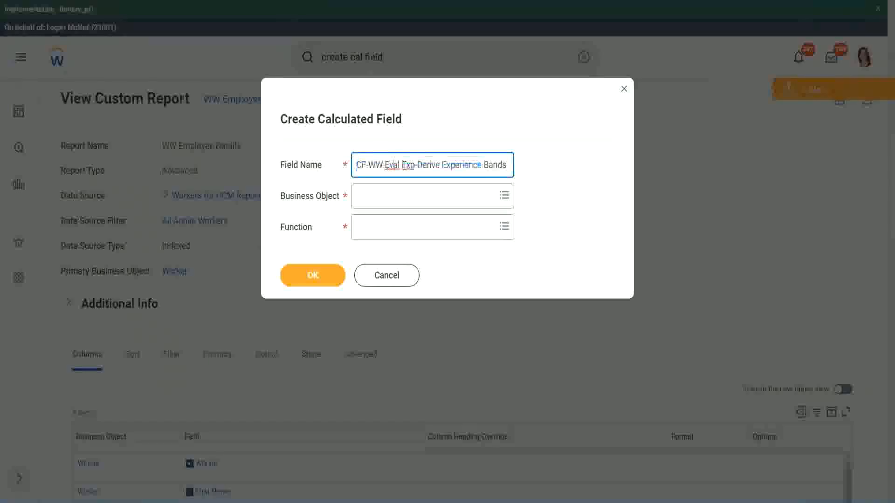
Insert the word Bands after "Eval Exp" in the new calculated field's name.
double_click(408, 165)
key(Right)
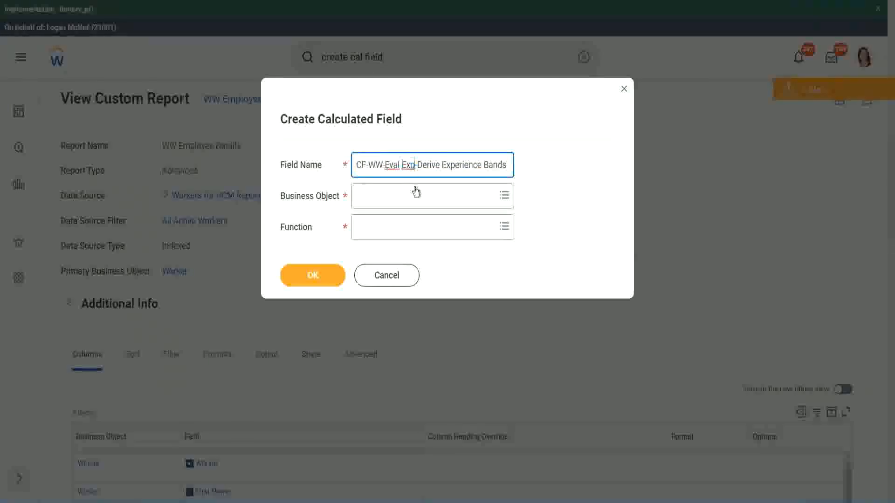
text(bands)
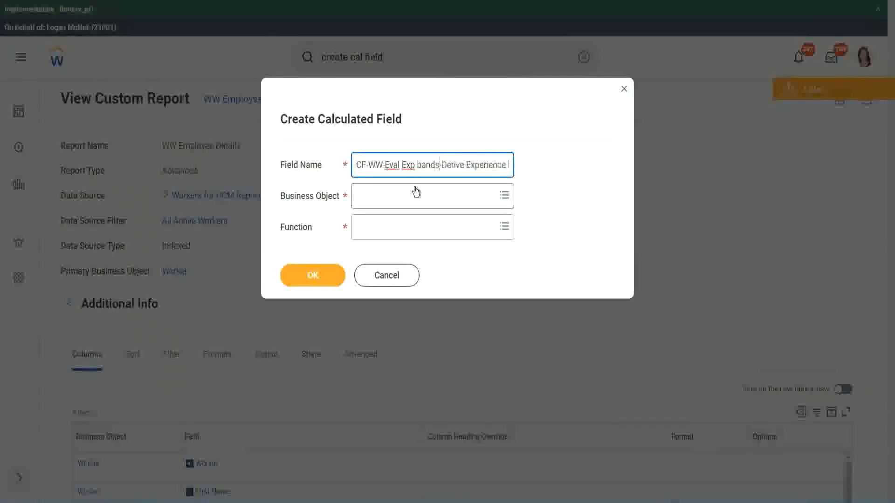
key(Left)
key(Left)
key(Left)
key(Left)
key(shift+Left)
text(B)
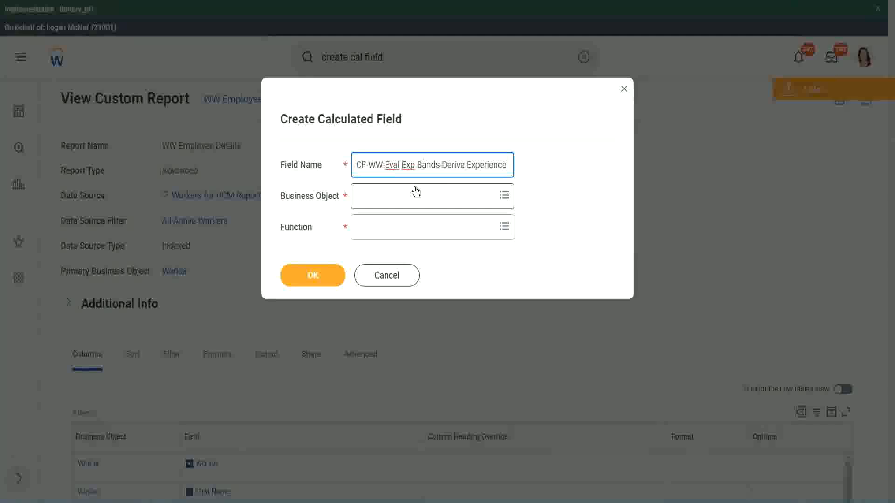
key(Right)
key(Right)
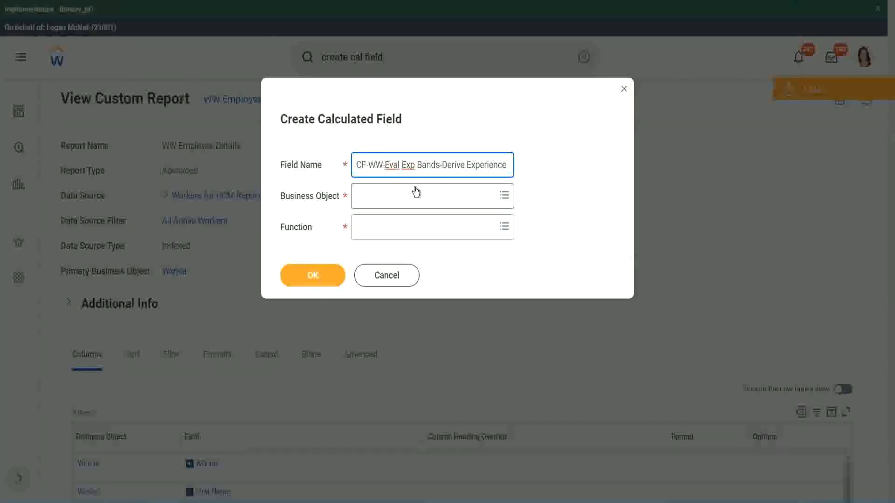
text(Band)
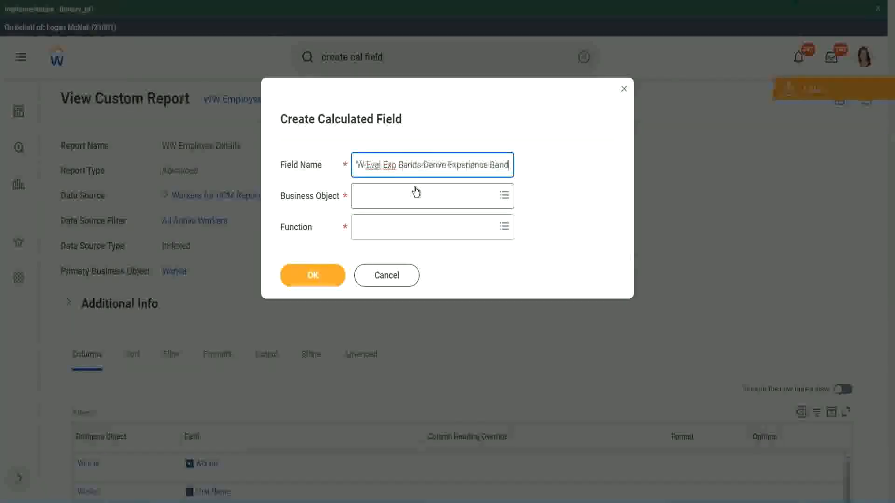
text(s from Years of)
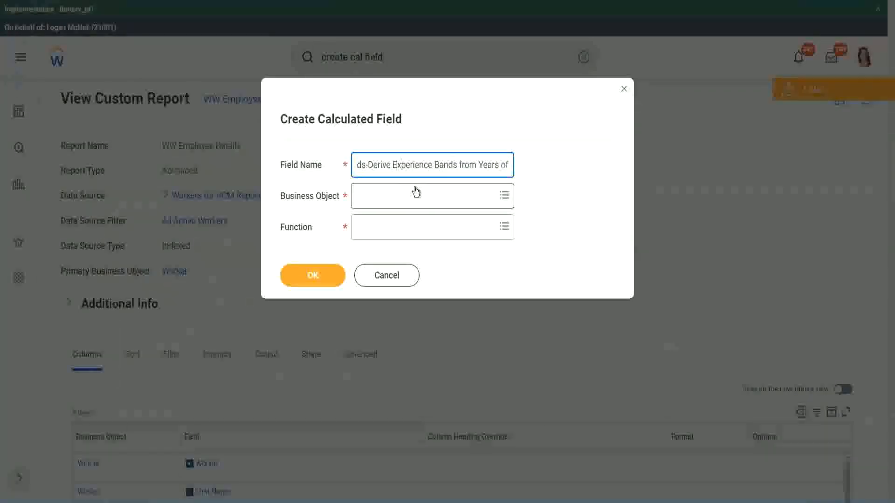
Replace the word Derive with Determine in the calculated field's name.
key(Left)
key(Left)
key(Left)
key(Left)
key(shift+Left)
key(shift+Left)
key(shift+Left)
key(shift+Left)
key(shift+Left)
key(shift+Left)
text(Determine)
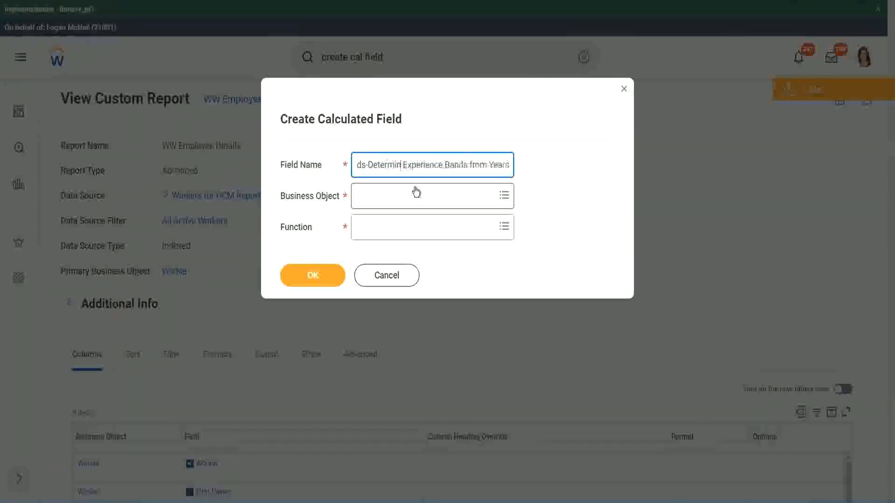
key(Right)
key(Right)
key(Right)
key(Right)
key(Right)
key(Right)
key(Right)
key(Right)
key(Right)
key(Right)
key(Right)
key(Right)
key(Right)
key(Right)
key(Right)
key(Right)
key(Right)
key(Right)
key(Right)
key(Right)
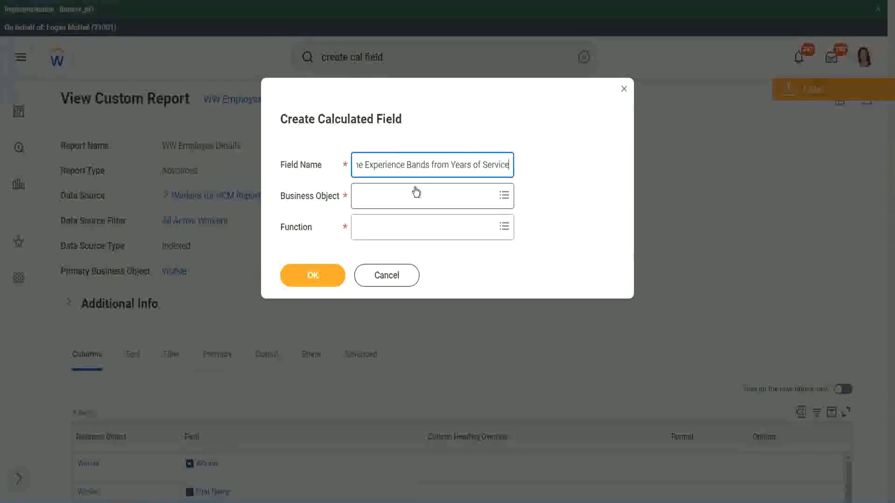
Set the calculated field's business object to Worker.
click(397, 196)
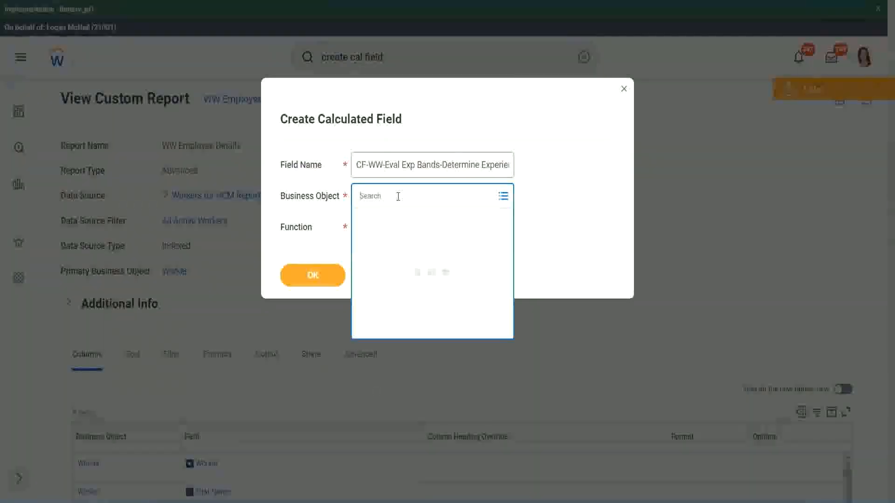
text(work)
key(Return)
text(er)
key(Return)
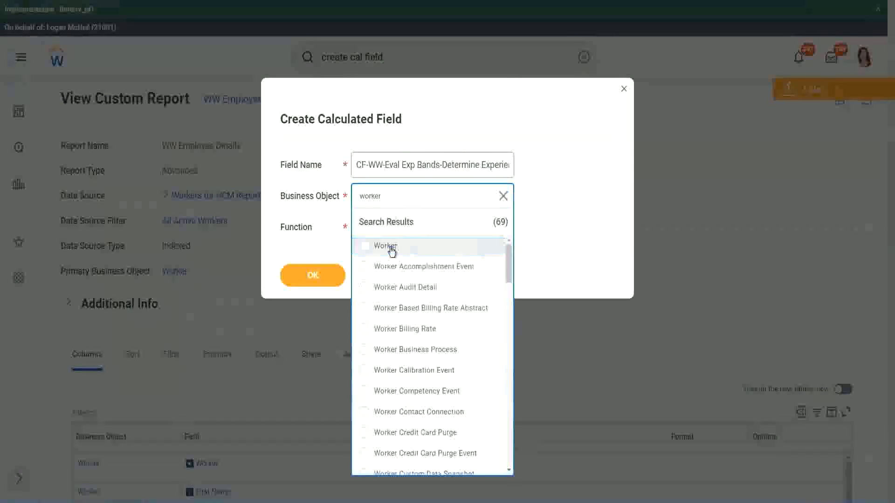
click(389, 248)
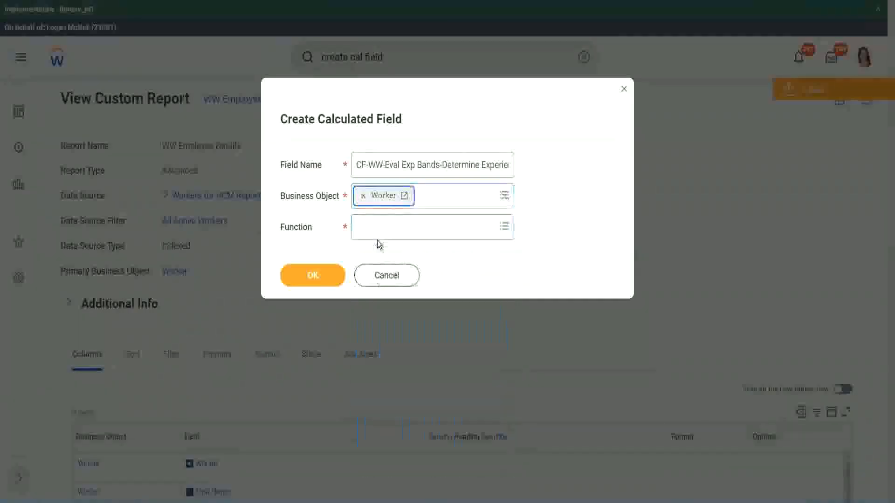
Set the calculated field's function to Evaluate Expression Band.
click(378, 224)
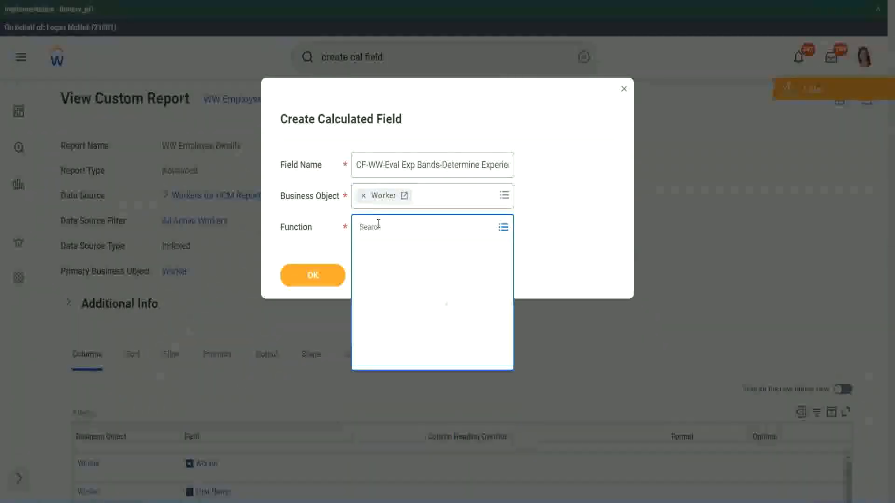
text(eval ex)
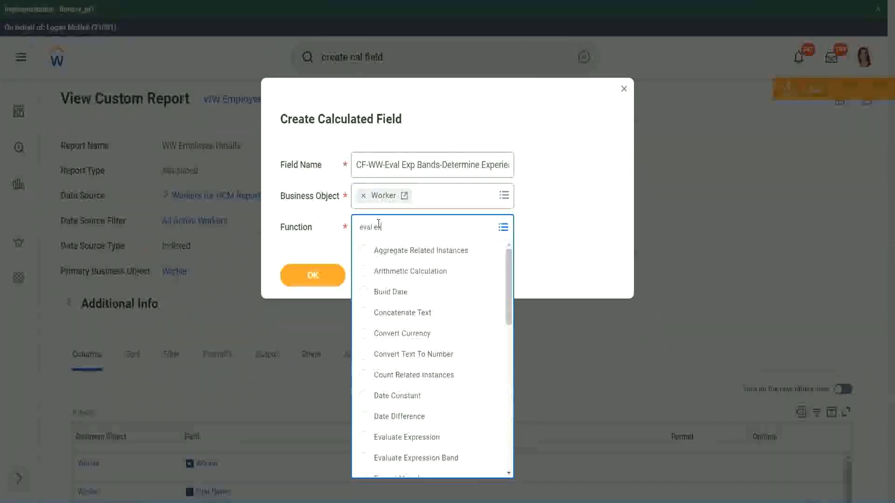
text(p)
key(Return)
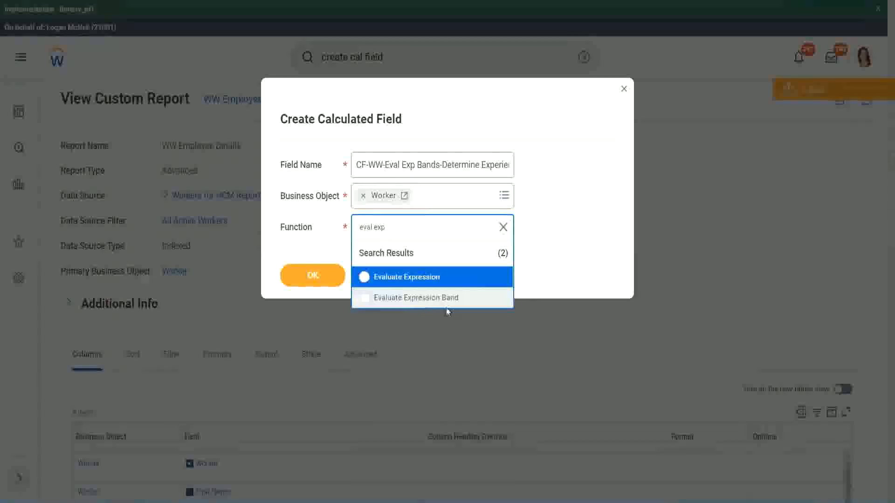
click(451, 303)
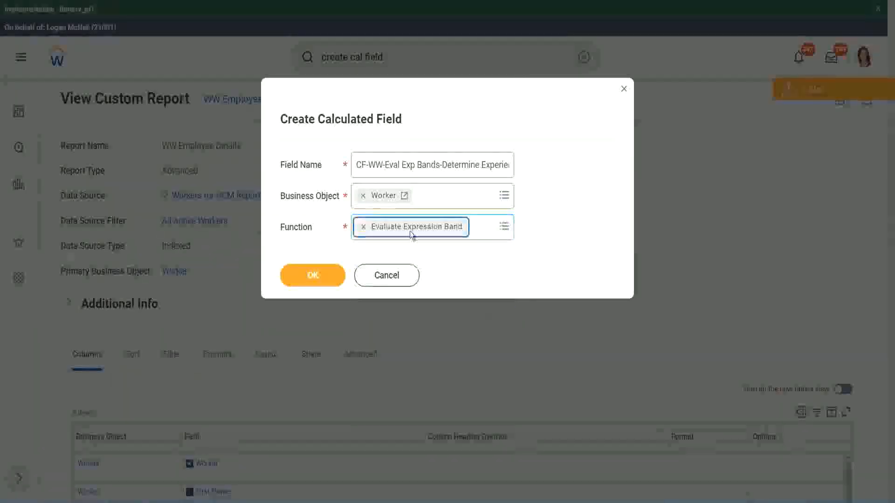
Change "Eval Exp Bands" to "Eval Exp Band" in the field name and continue to the calculation definition.
click(440, 165)
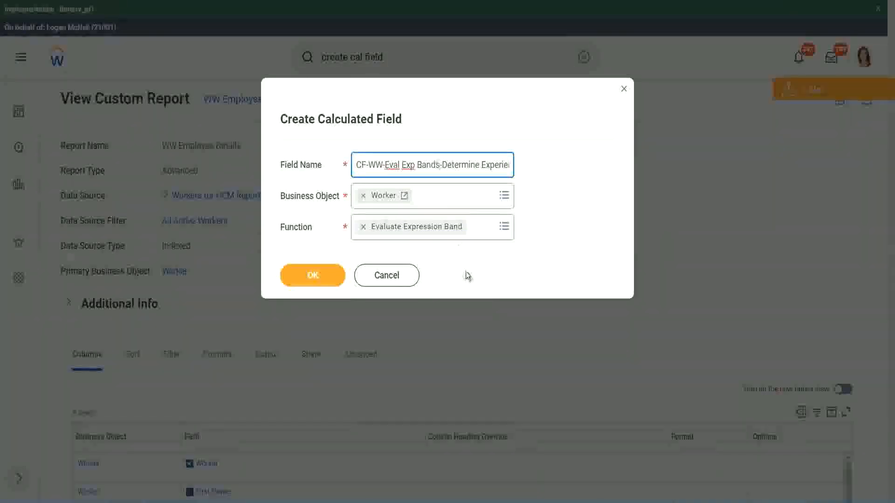
key(BackSpace)
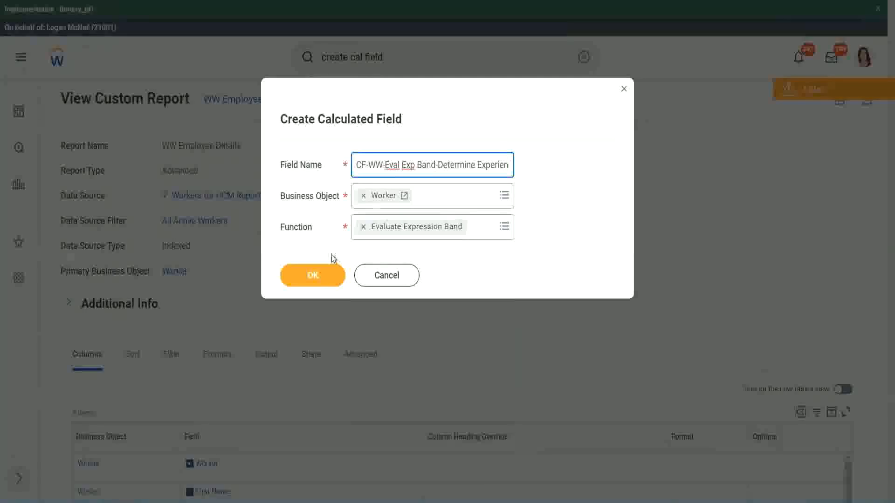
click(313, 275)
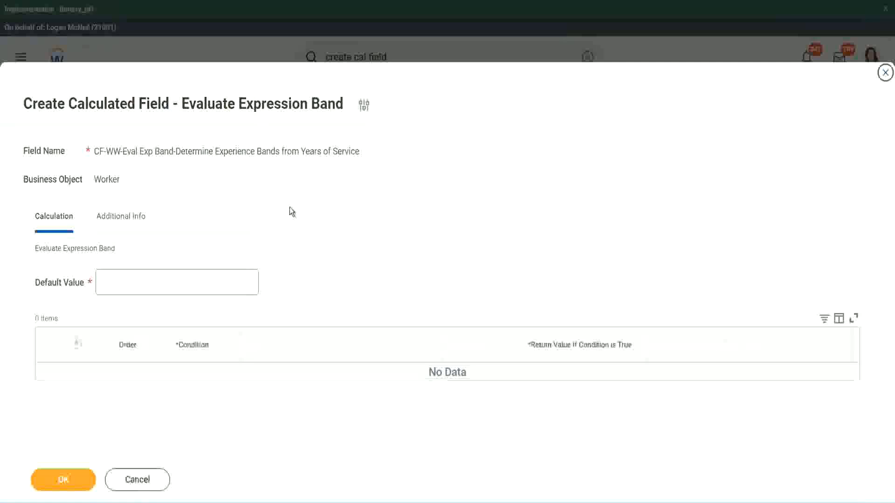
Set the default value to "-" and add the first condition row.
click(129, 287)
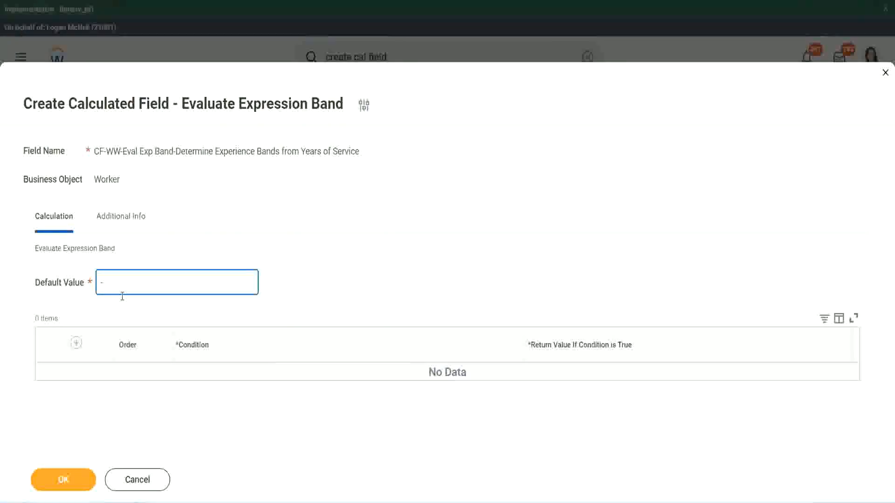
click(77, 344)
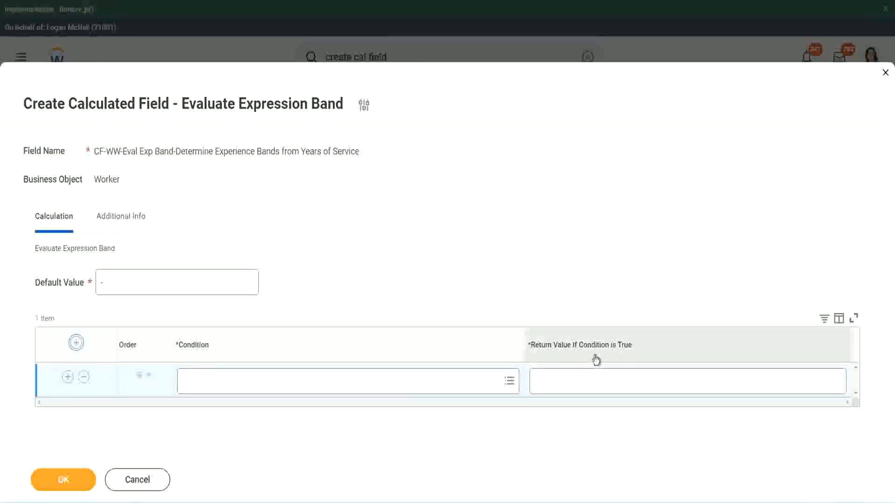
click(581, 381)
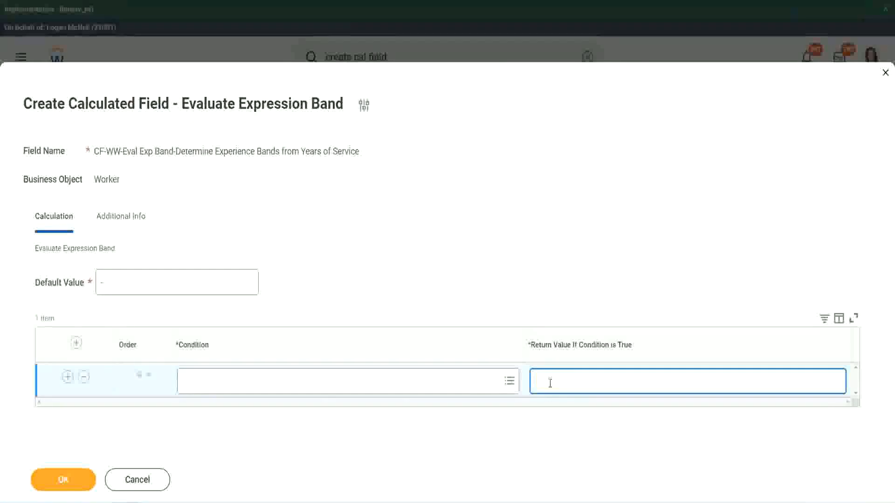
text(adkadjaidjaidja)
key(BackSpace)
key(BackSpace)
key(BackSpace)
key(BackSpace)
key(BackSpace)
key(BackSpace)
key(BackSpace)
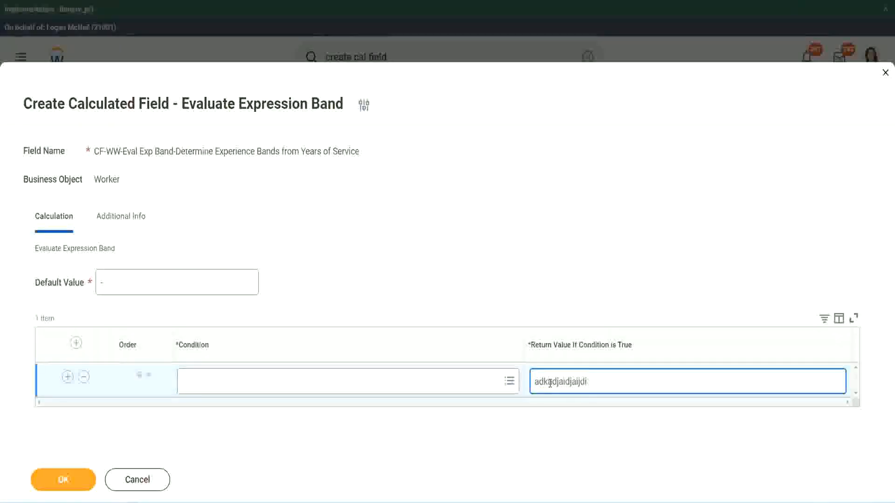
key(BackSpace)
key(BackSpace)
key(BackSpace)
key(BackSpace)
key(BackSpace)
key(BackSpace)
key(BackSpace)
key(BackSpace)
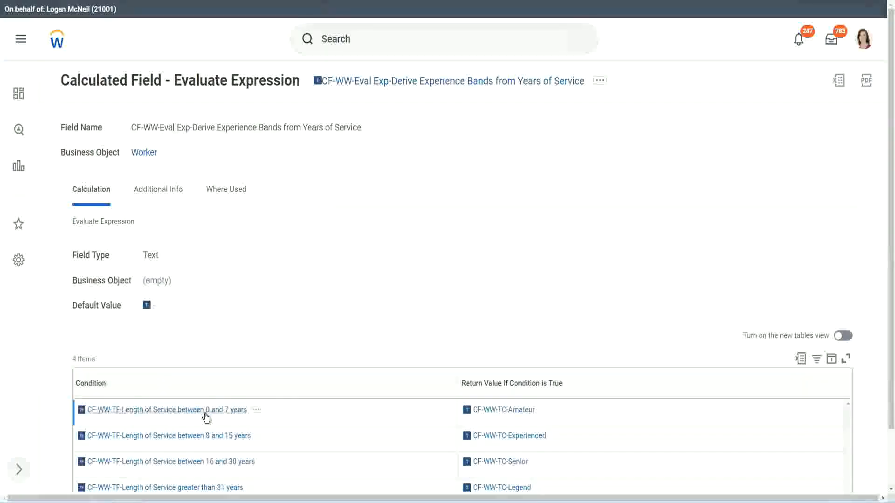
Set the first row's condition to CF-WW-TF-Length of Service between 0 and 7 years, copied from the existing field, with return value Amateur.
right_click(206, 411)
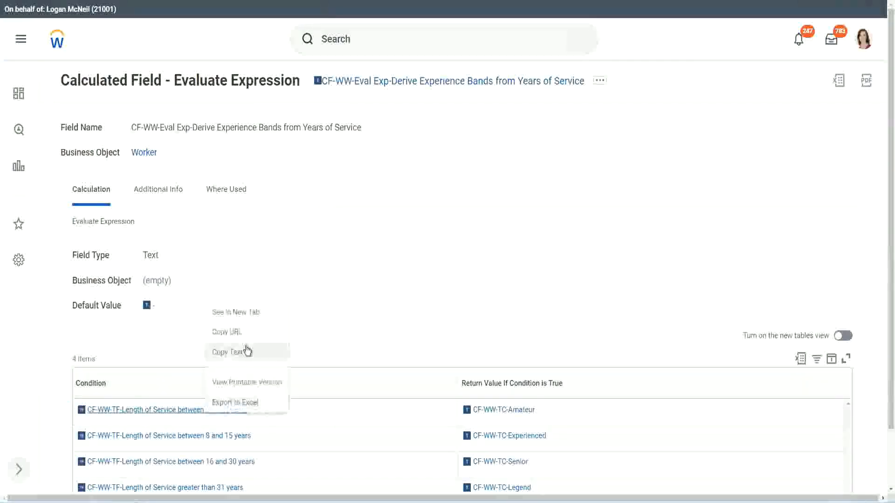
click(243, 353)
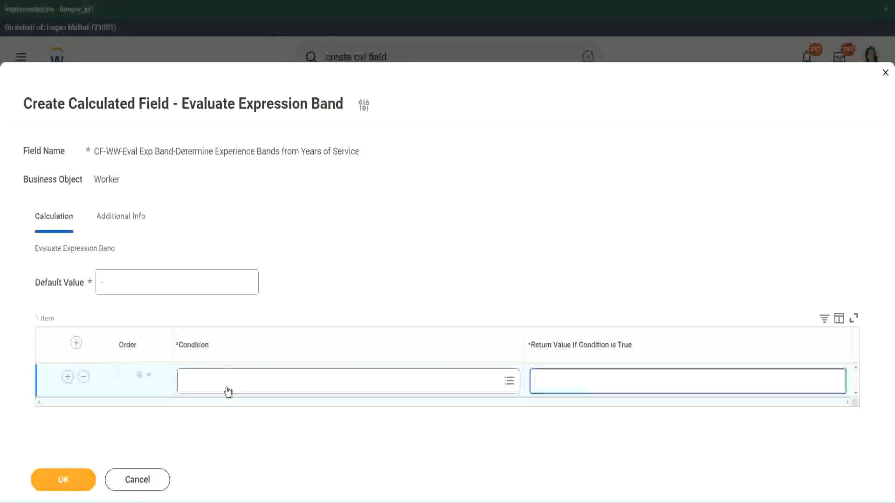
click(227, 386)
key(ctrl+v)
key(Return)
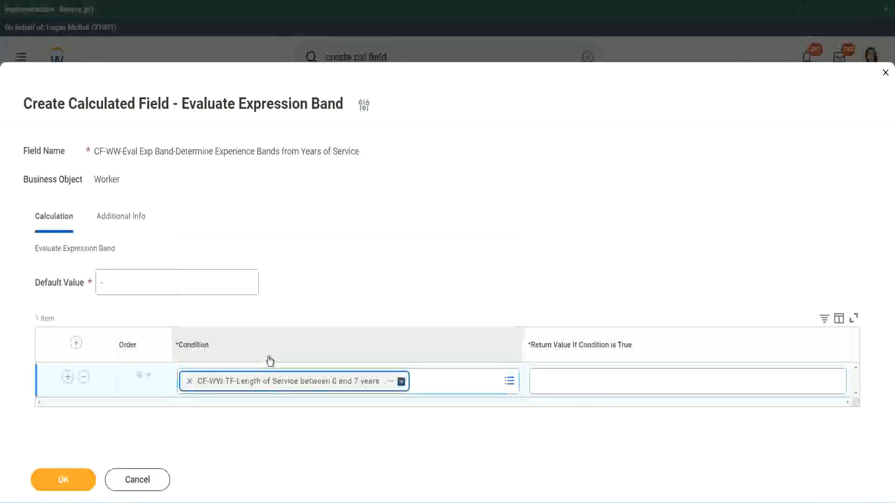
click(565, 373)
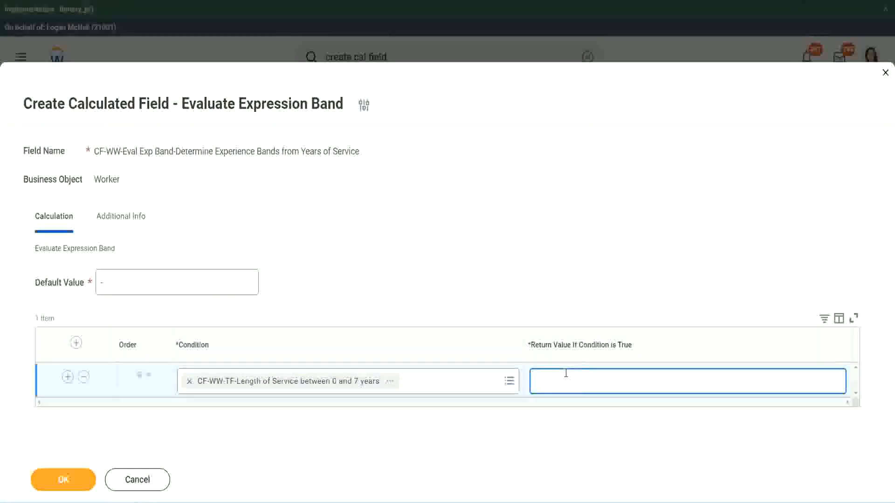
text(Amateur)
Add three more empty condition rows below the Amateur row.
click(68, 376)
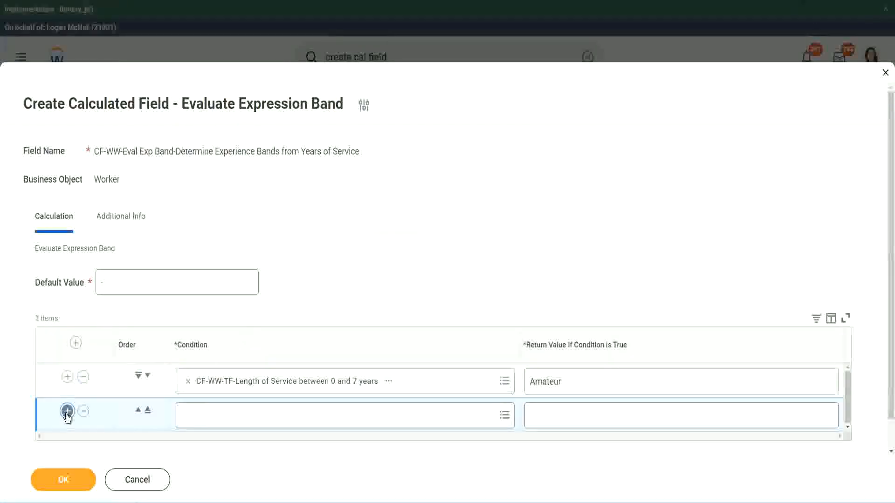
click(67, 411)
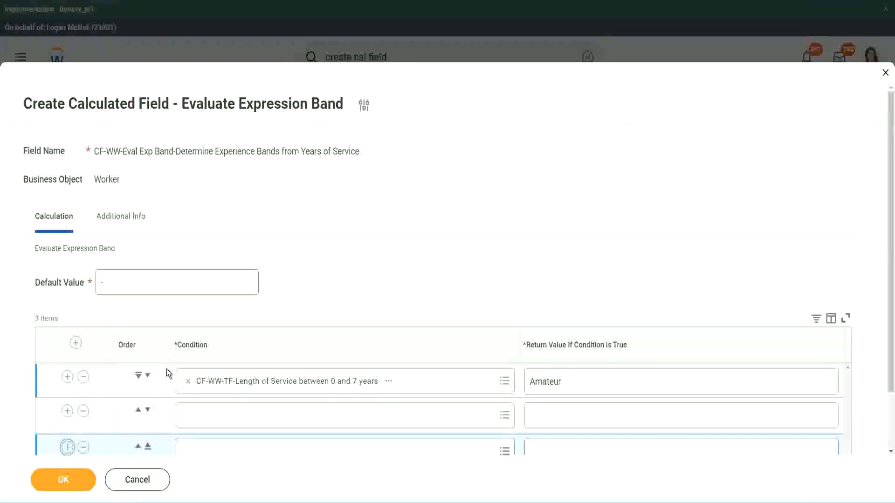
scroll(166, 369, down, 2)
click(67, 379)
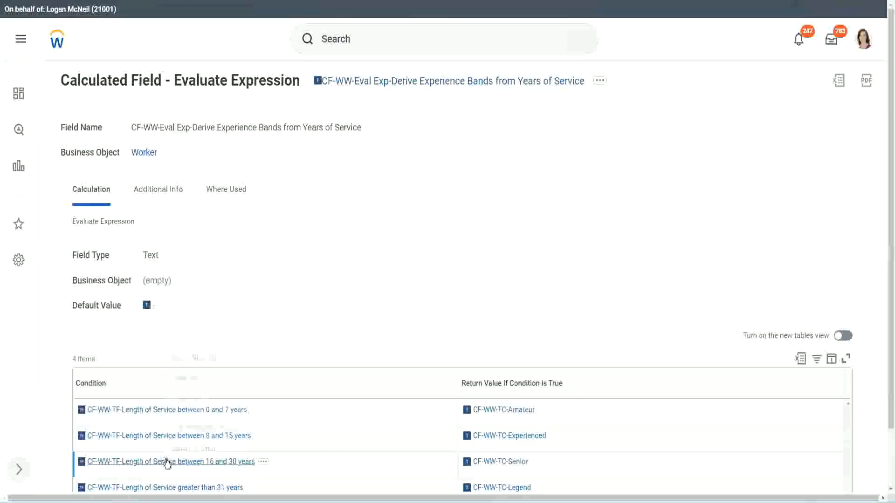
Set the second row's condition to CF-WW-TF-Length of Service between 16 and 30 years, copied from the existing field, and move that row down.
right_click(166, 461)
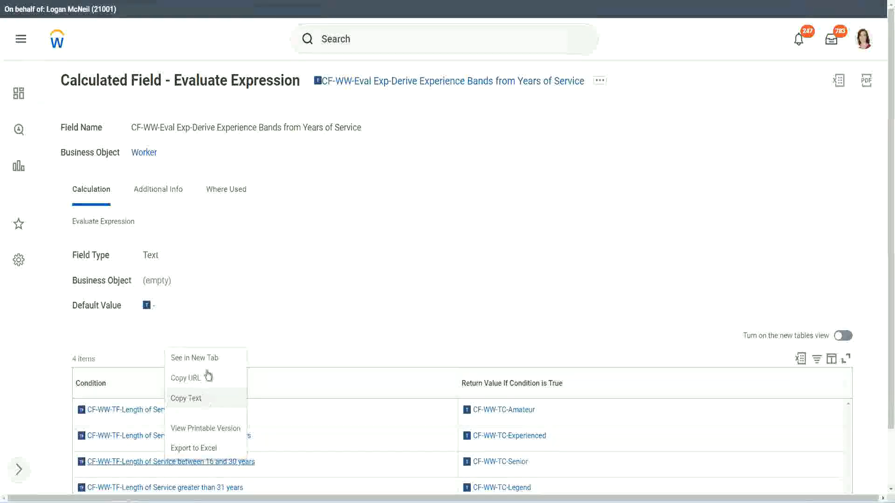
click(205, 373)
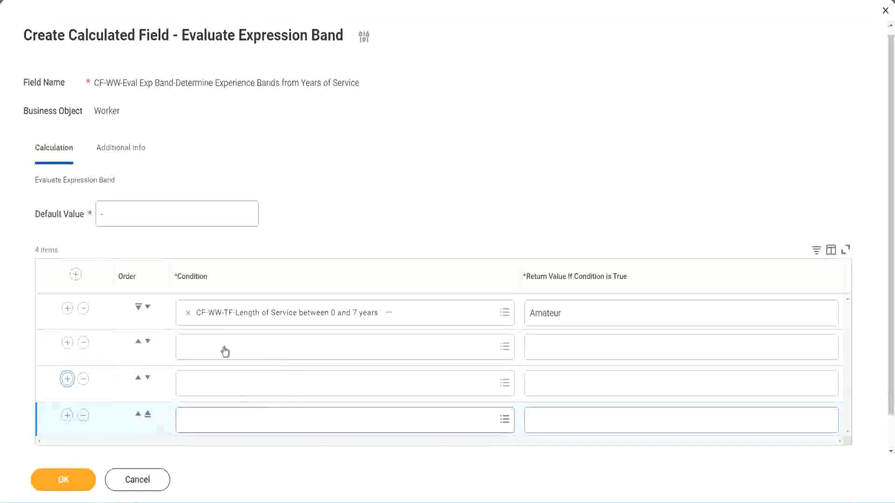
click(226, 346)
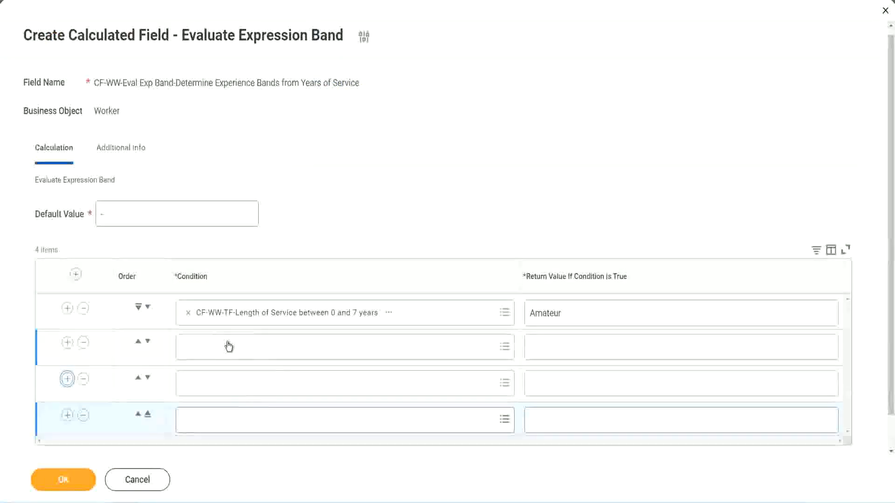
key(ctrl+v)
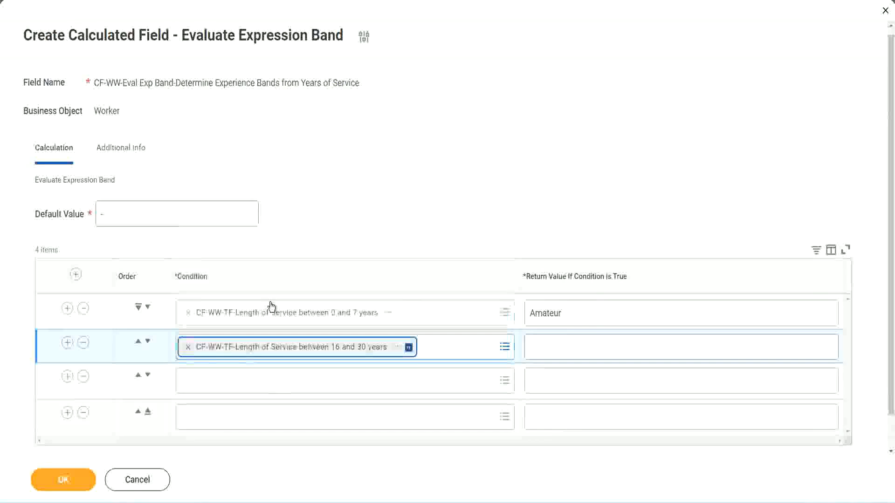
click(148, 341)
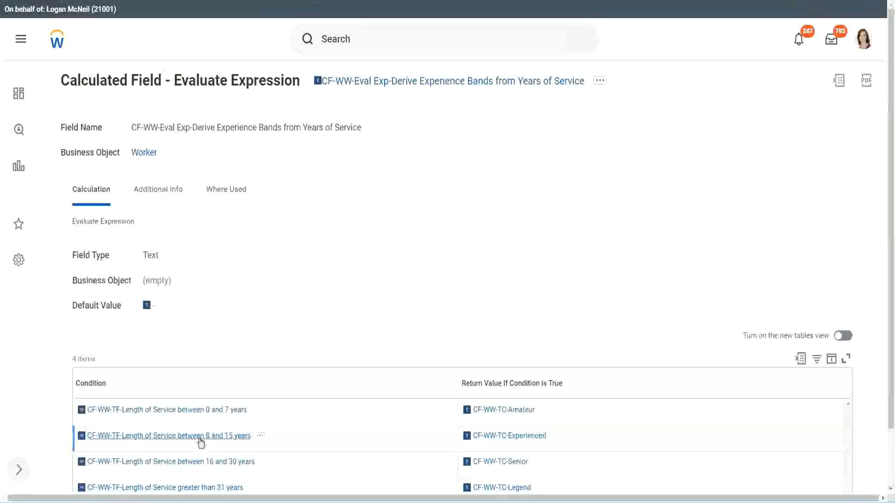
Set the second row's condition to CF-WW-TF-Length of Service between 8 and 15 years, copied from the existing Evaluate Expression field.
right_click(200, 441)
click(228, 376)
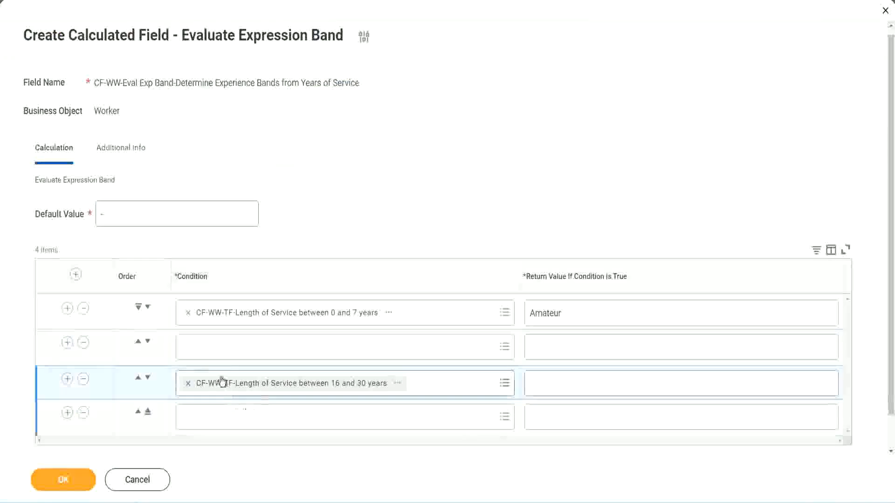
click(224, 356)
key(ctrl+v)
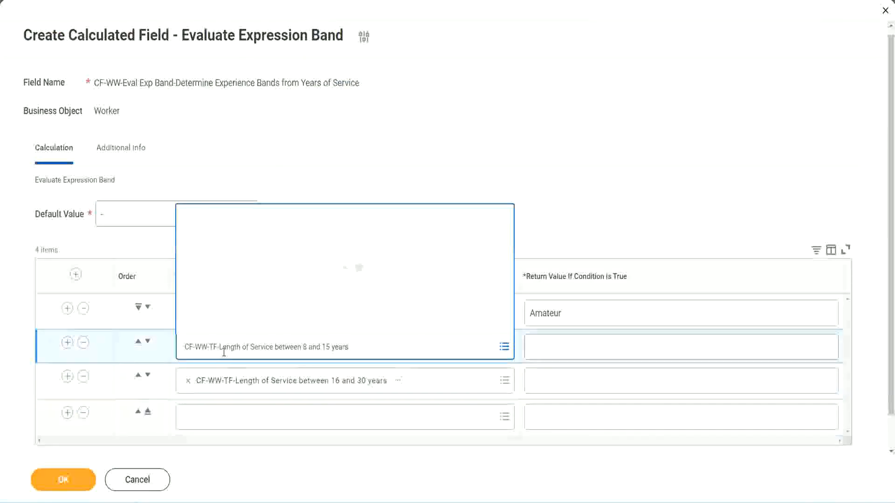
key(Return)
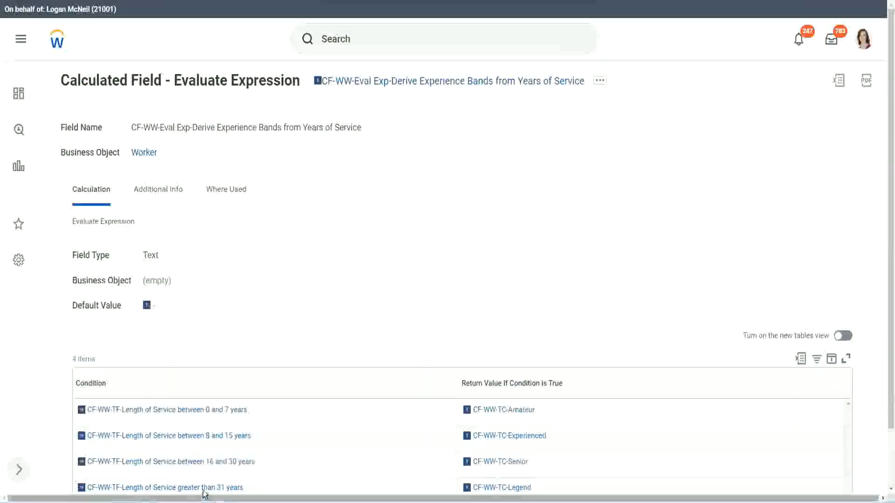
Set the fourth row's condition to CF-WW-TF-Length of Service greater than 31 years, copied from the existing field, with return value Legend.
right_click(255, 463)
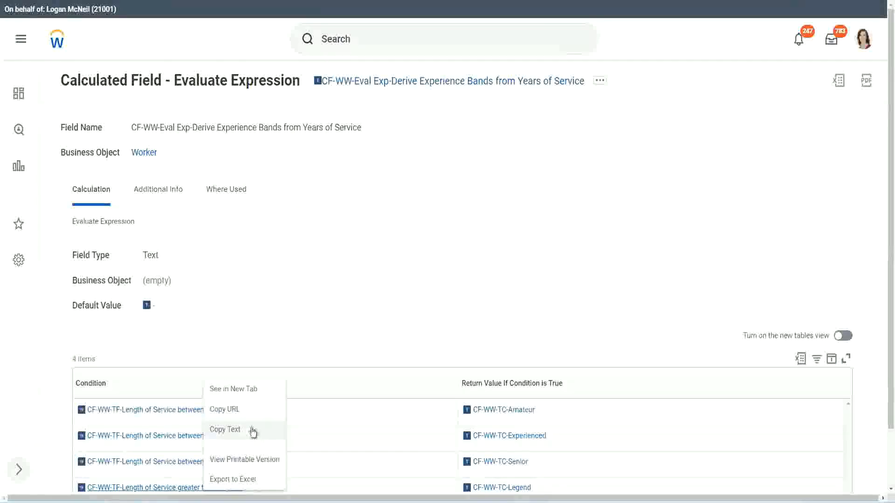
click(255, 430)
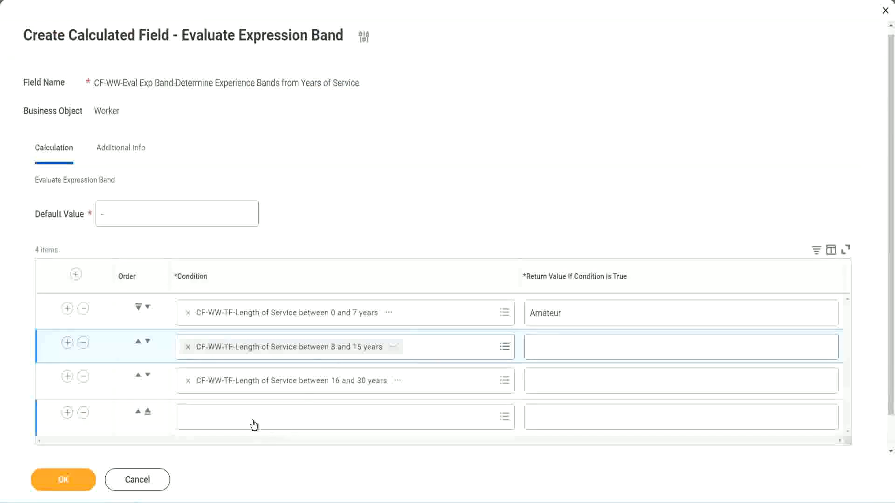
click(254, 425)
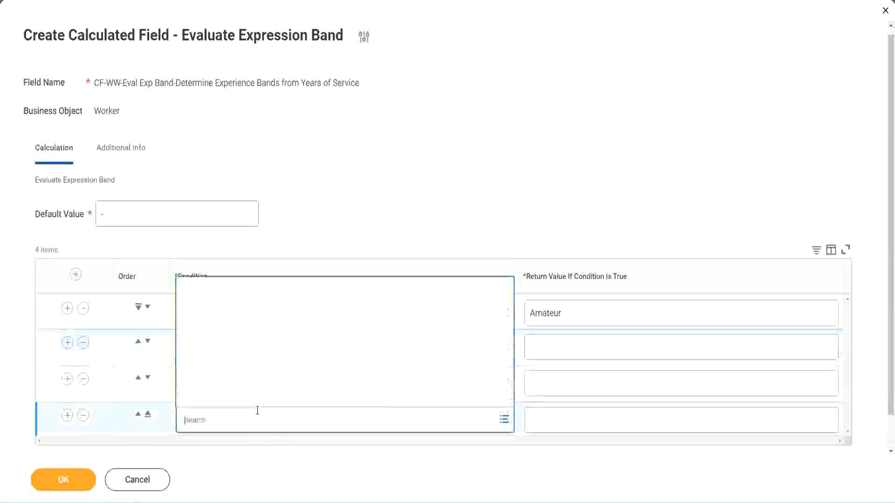
key(ctrl+v)
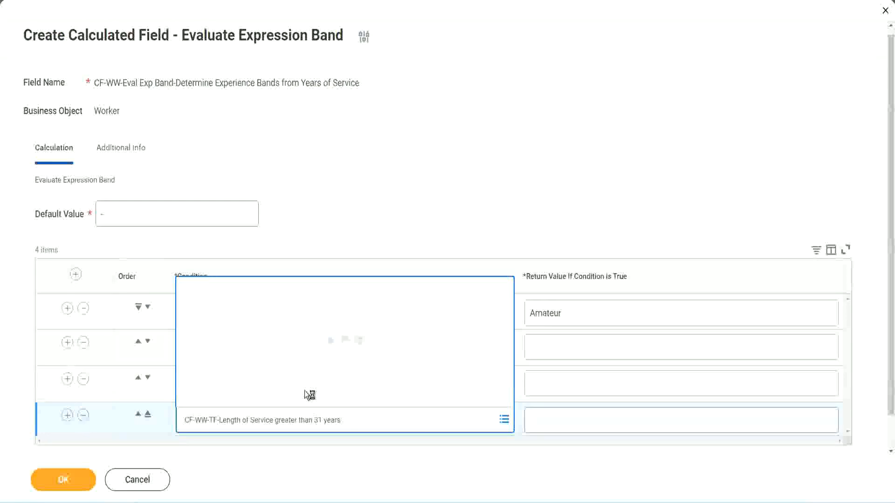
click(588, 419)
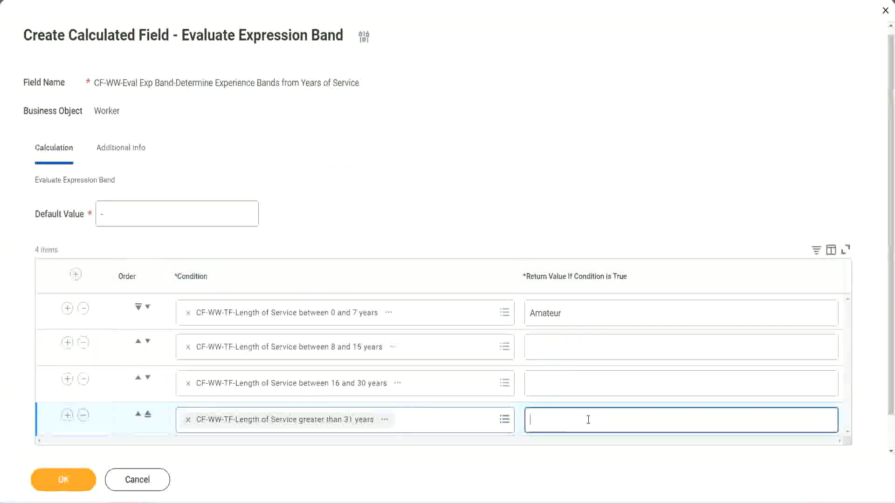
text(Le)
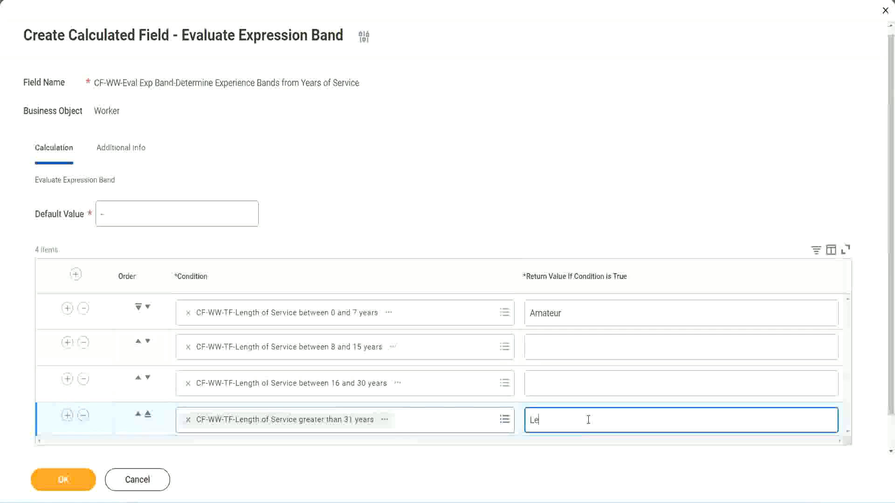
text(gend)
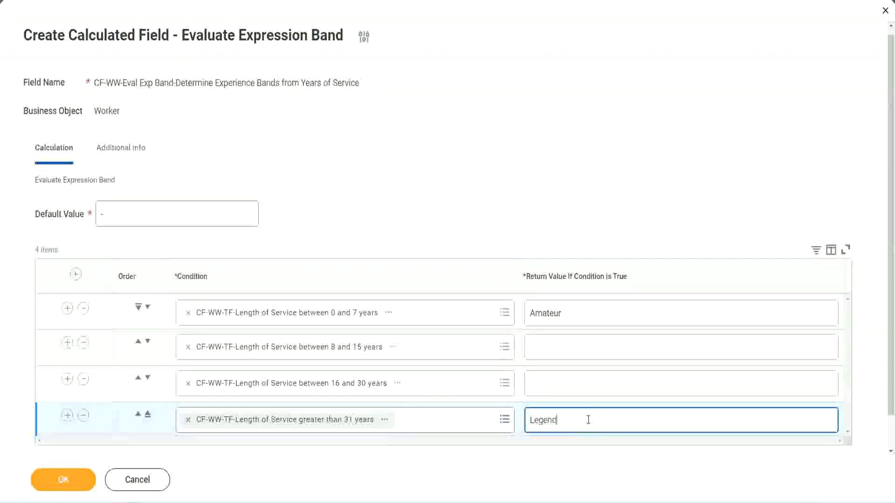
Enter the return values Senior for 16 to 30 years and Experienced for 8 to 15 years, and save the calculated field.
click(550, 383)
text(Senior)
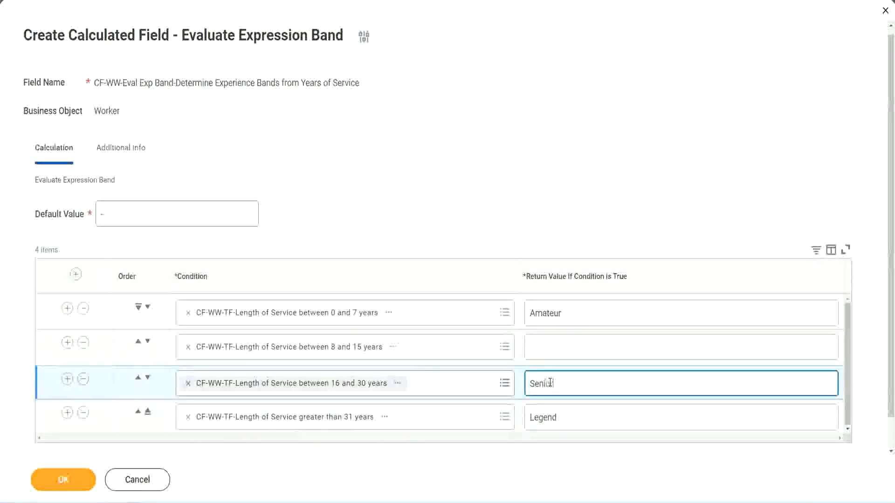
click(564, 348)
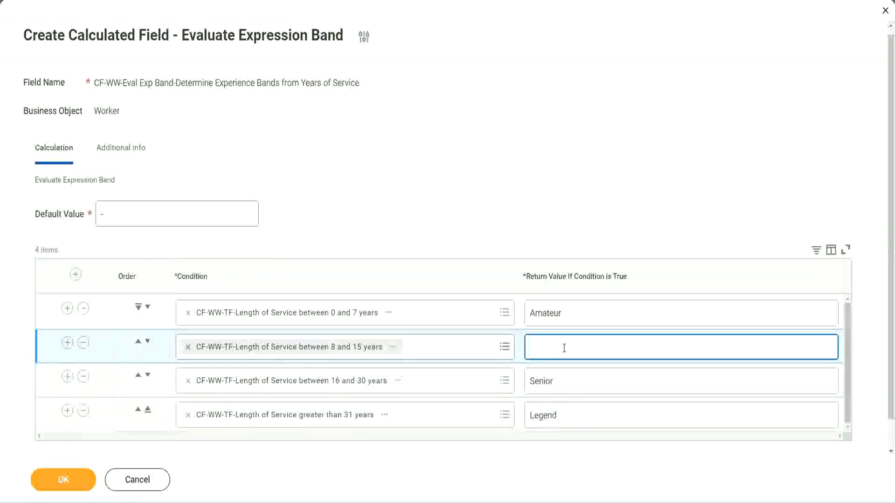
text(Experienced)
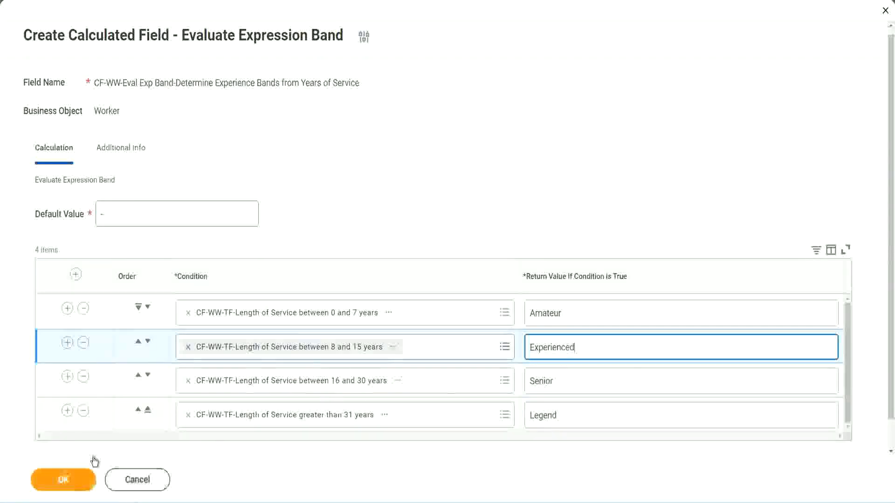
click(86, 476)
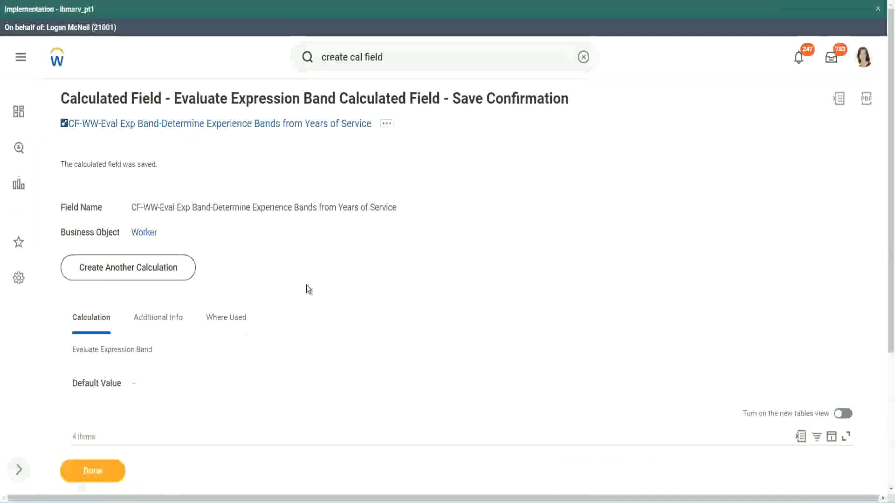
Review the return value assigned to each condition in the saved calculated field.
scroll(306, 284, down, 3)
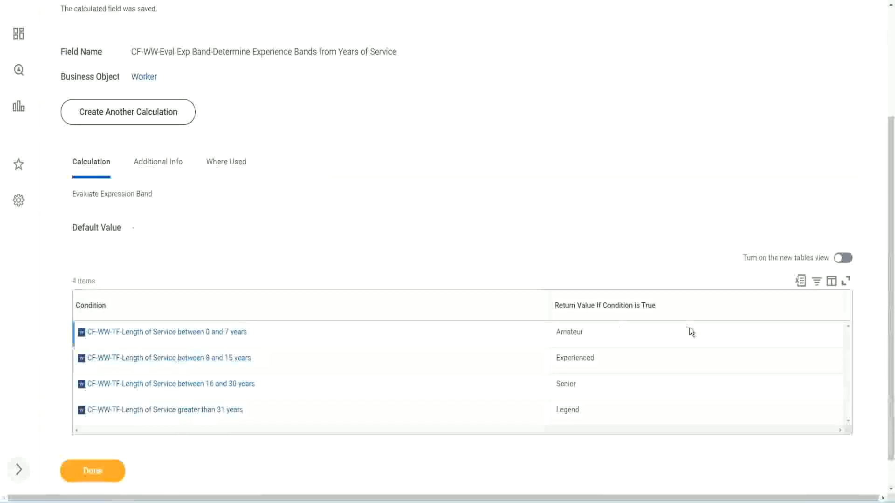
double_click(573, 330)
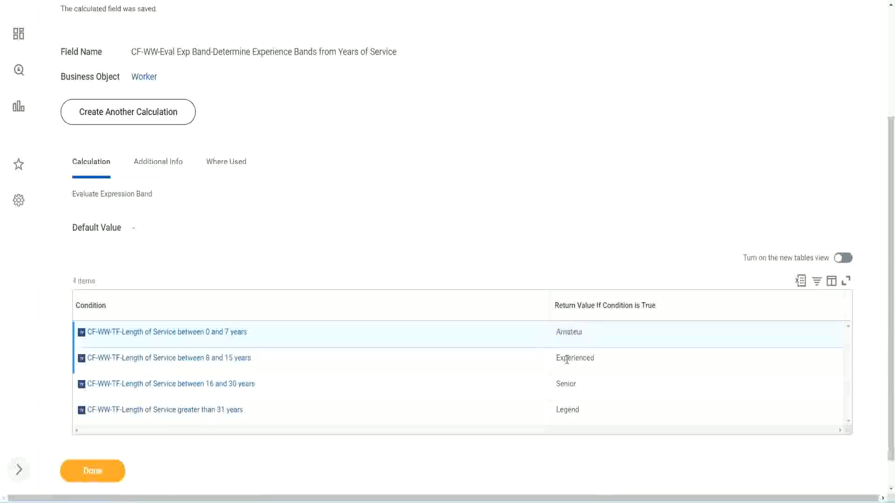
double_click(567, 359)
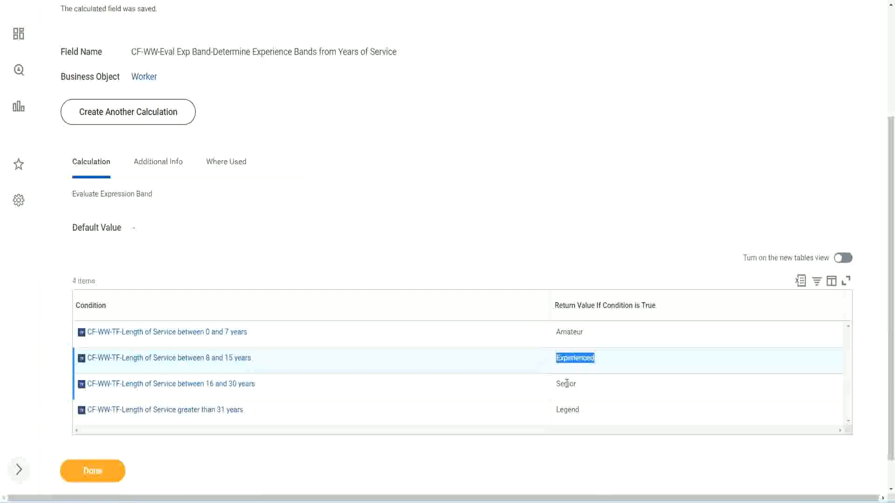
double_click(566, 384)
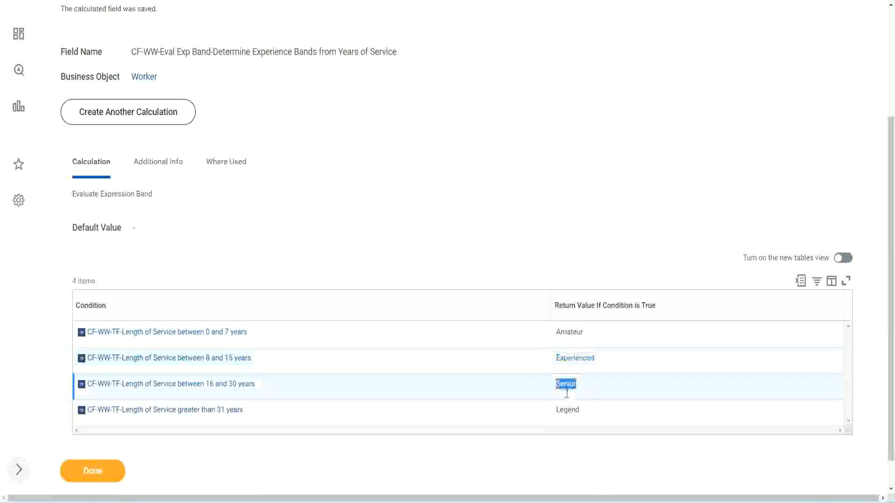
click(569, 408)
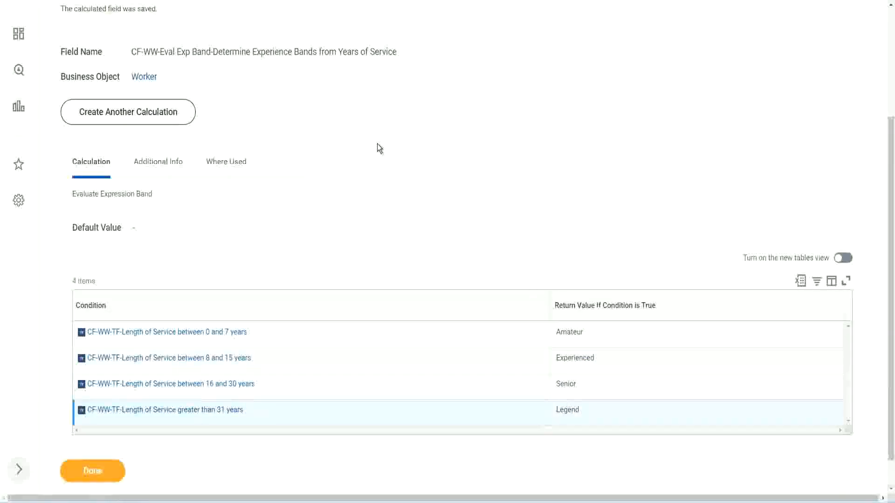
Copy the name of the saved Evaluate Expression Band calculated field.
scroll(379, 148, up, 3)
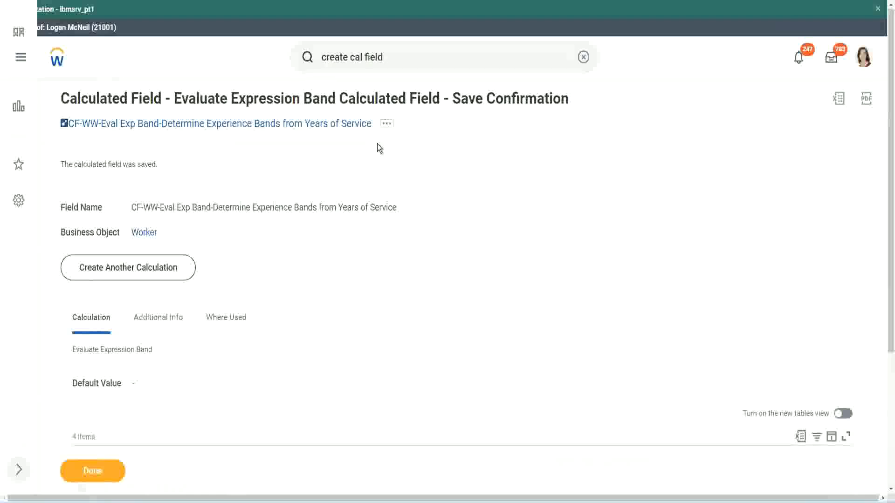
right_click(293, 128)
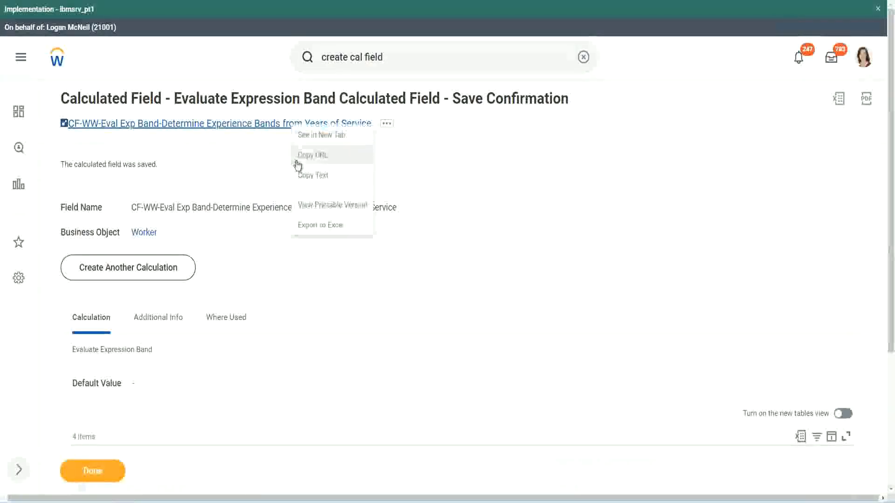
click(310, 176)
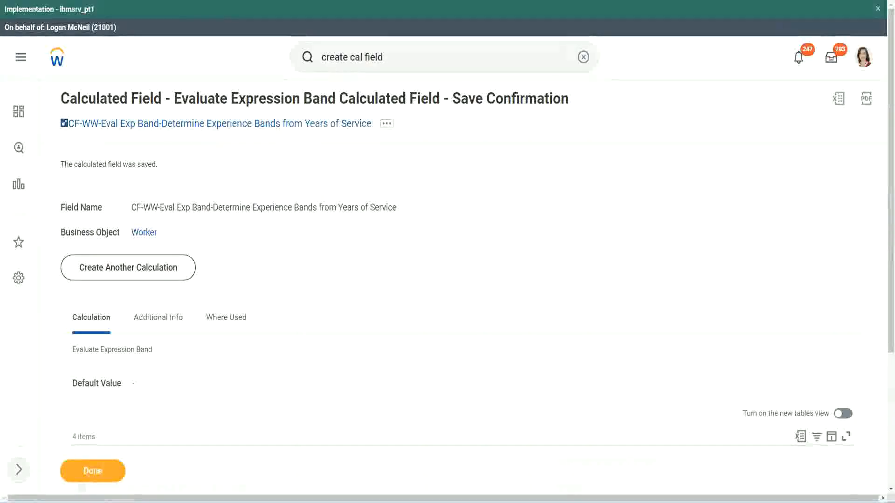
Compare the saved field's conditions with the experience band notes in Notepad++, and return to the save confirmation in Workday.
scroll(296, 361, down, 3)
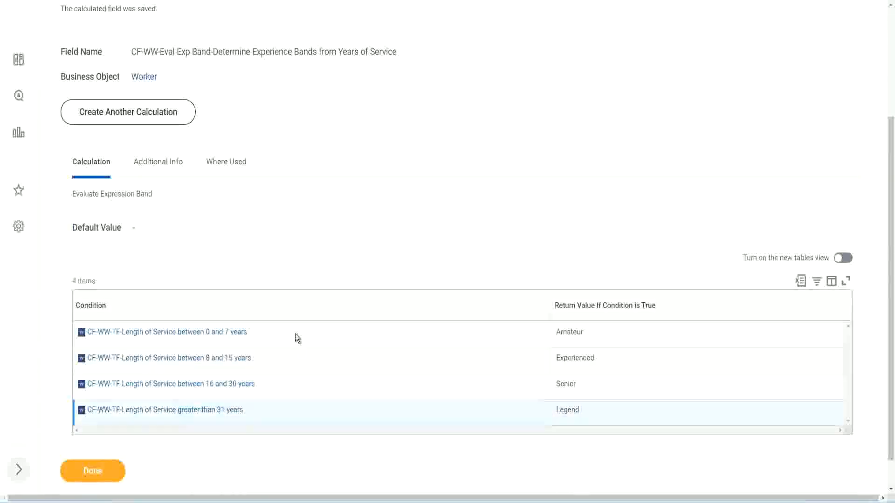
scroll(308, 329, down, 1)
scroll(314, 211, up, 2)
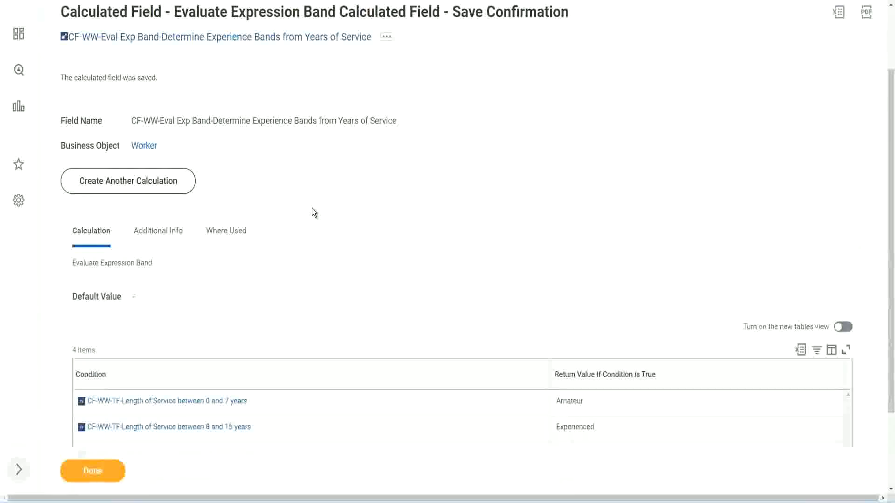
scroll(312, 208, down, 2)
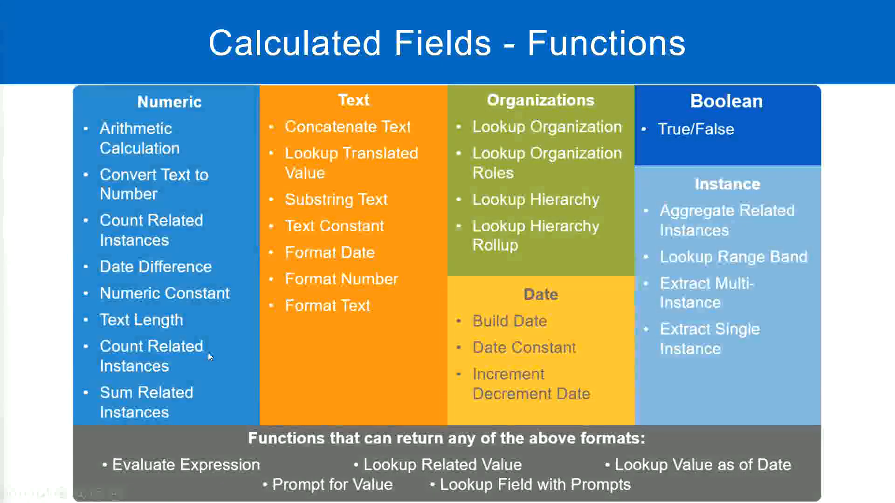
key(alt+Tab)
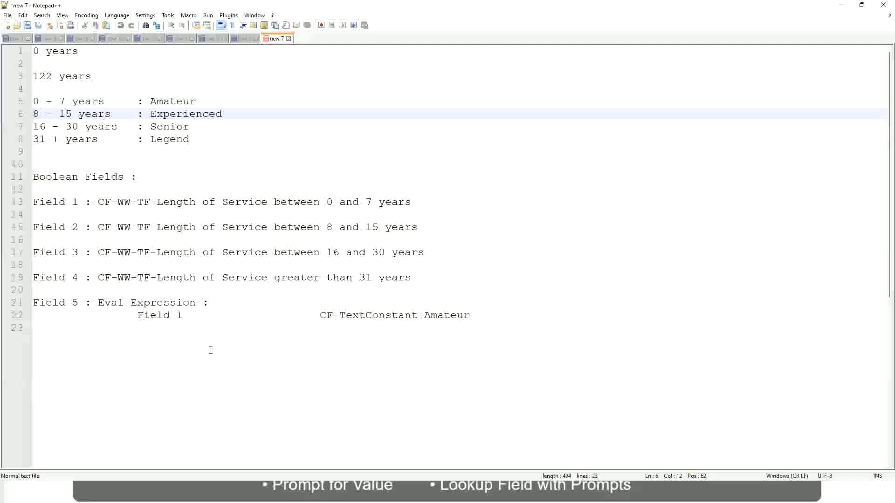
key(alt+Tab)
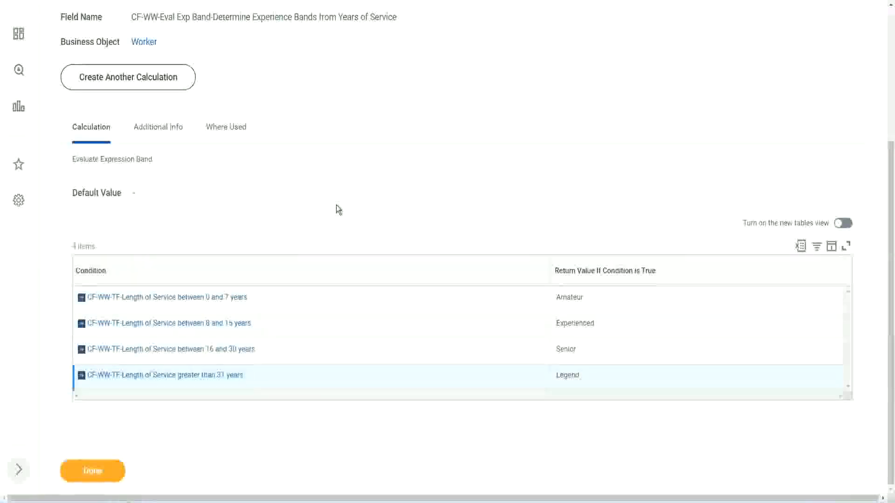
scroll(338, 208, up, 1)
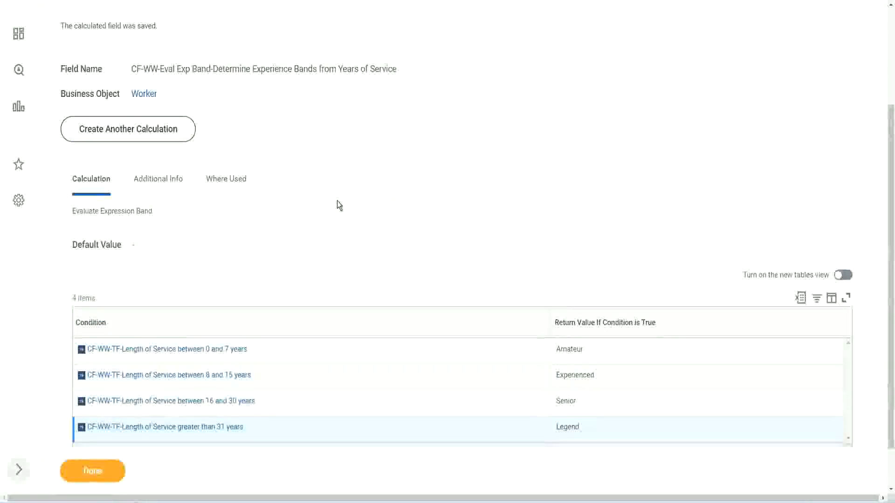
scroll(338, 204, up, 4)
scroll(337, 204, down, 5)
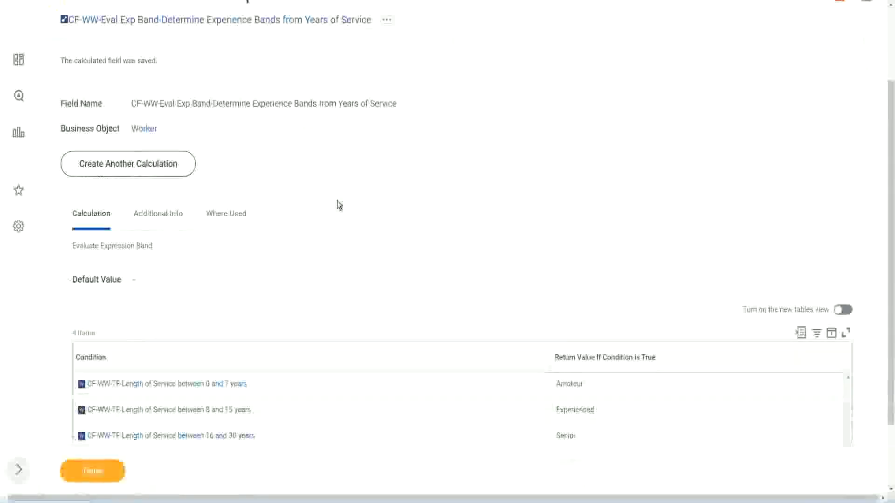
Close the save confirmation and open the WW Employee Details custom report for editing.
click(100, 471)
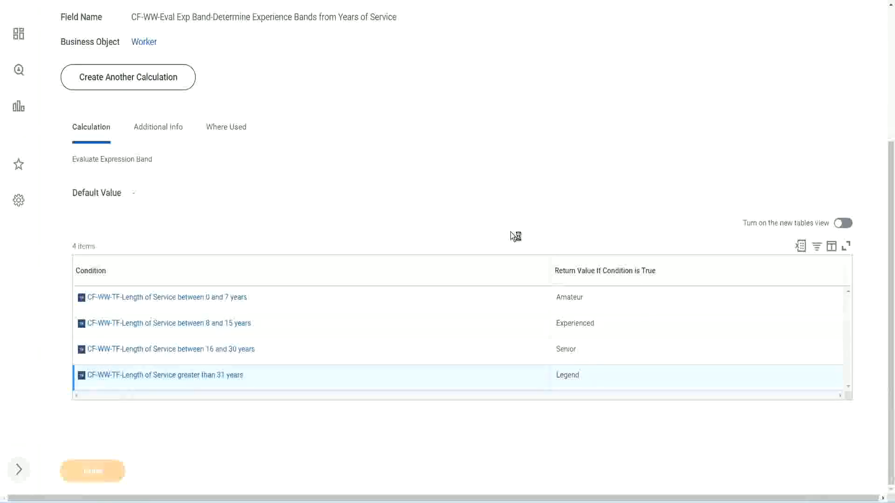
scroll(400, 210, down, 3)
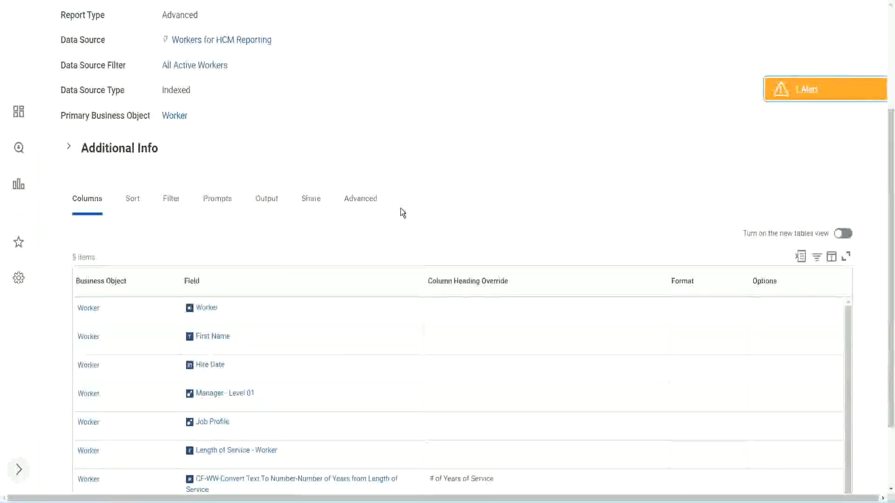
scroll(400, 211, up, 3)
click(309, 98)
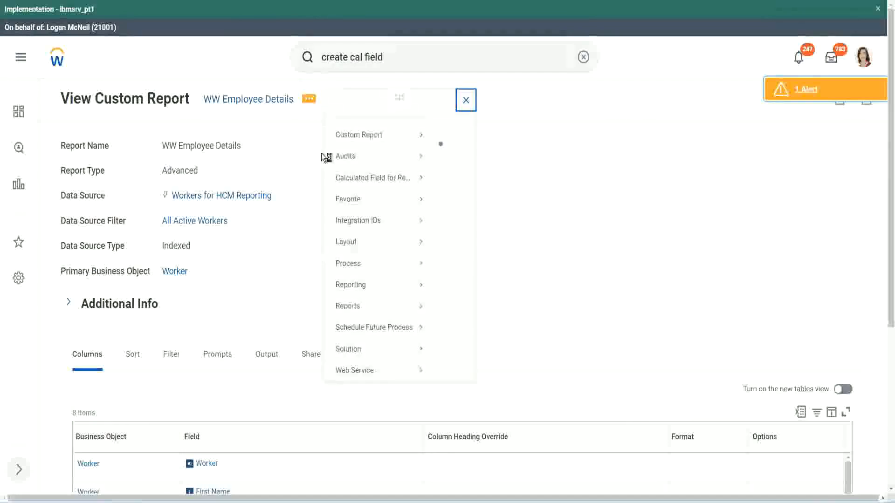
mouse_move(379, 151)
click(454, 152)
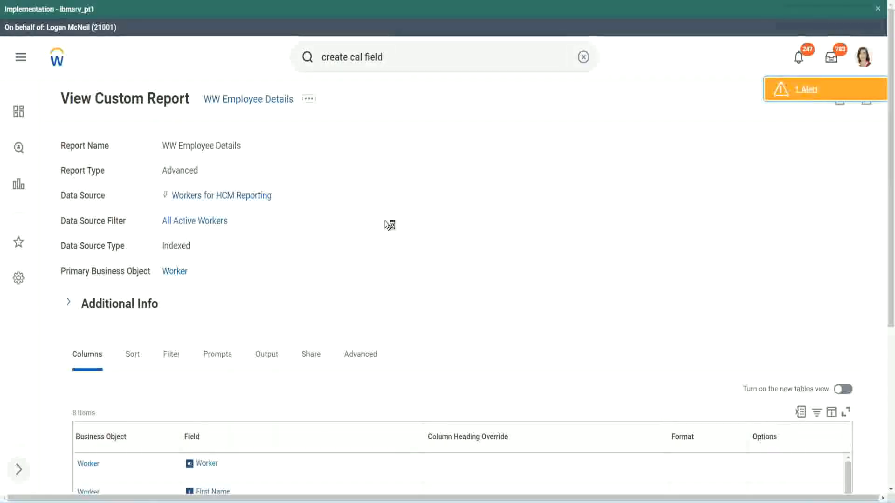
scroll(384, 220, down, 1)
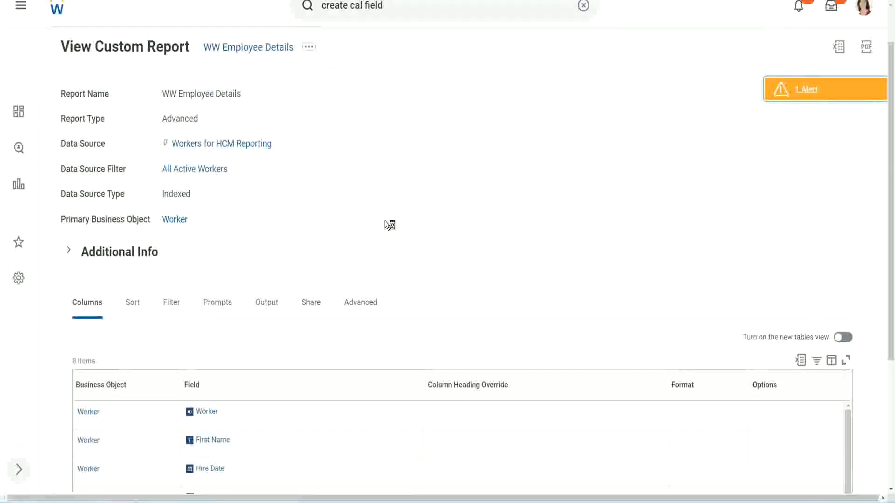
scroll(384, 220, down, 4)
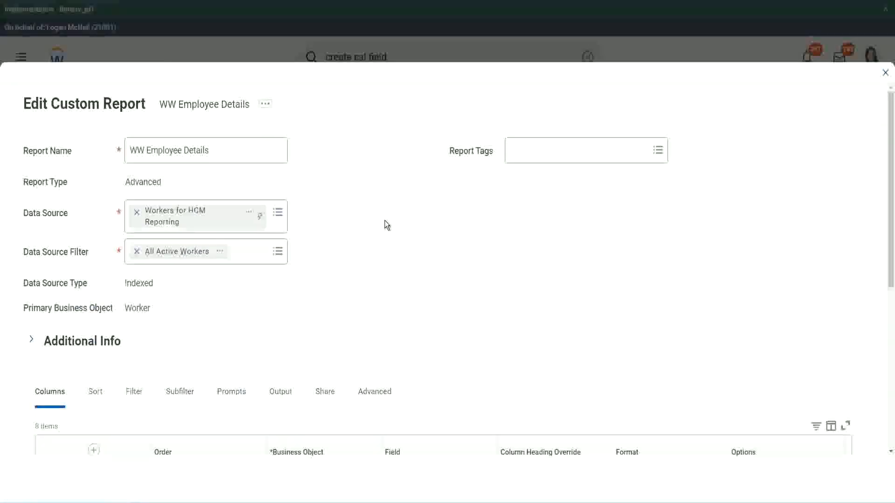
Add a Worker row at the end of the report columns and copy the name of the existing Derive Experience Bands calculated field.
scroll(384, 219, down, 8)
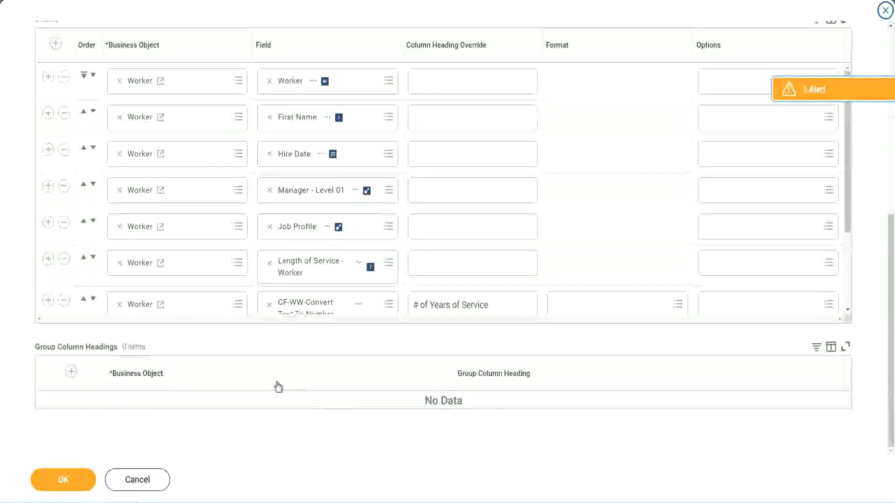
scroll(160, 255, down, 3)
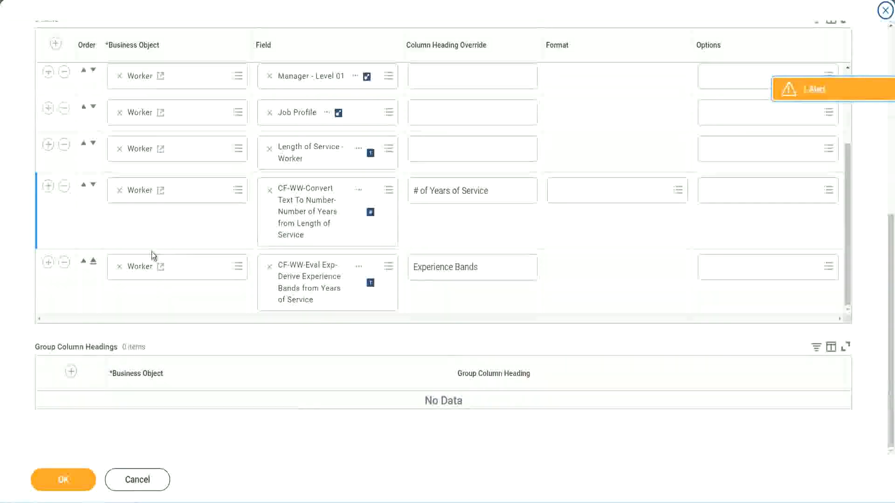
click(49, 265)
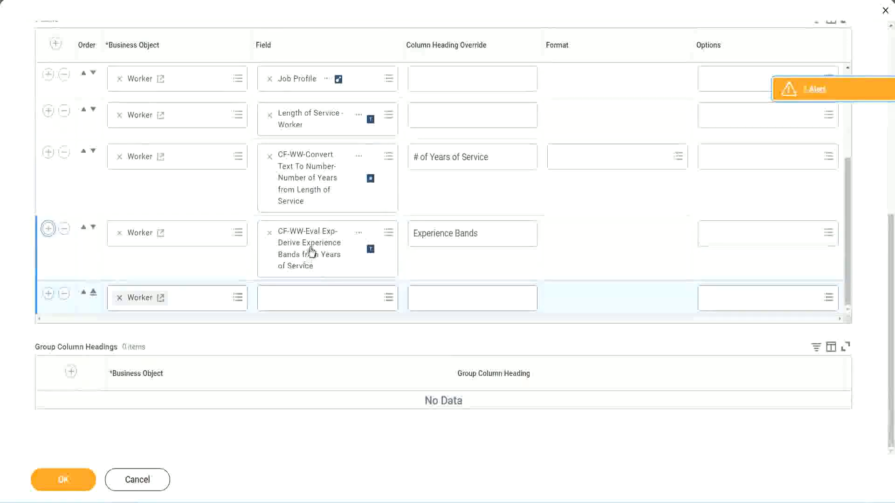
right_click(311, 251)
click(337, 301)
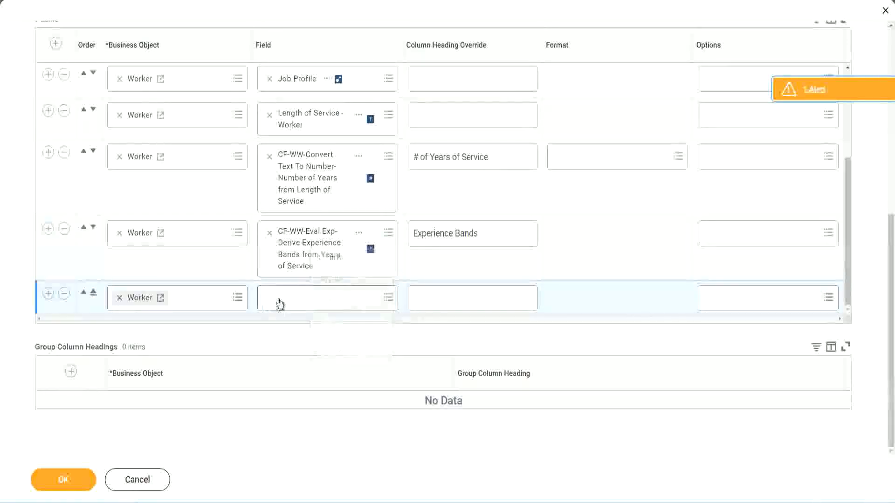
Search the new row's field for "CF-WW-Eval Exp Band" and select CF-WW-Eval Exp Band-Determine Experience Bands from Years of Service.
click(334, 304)
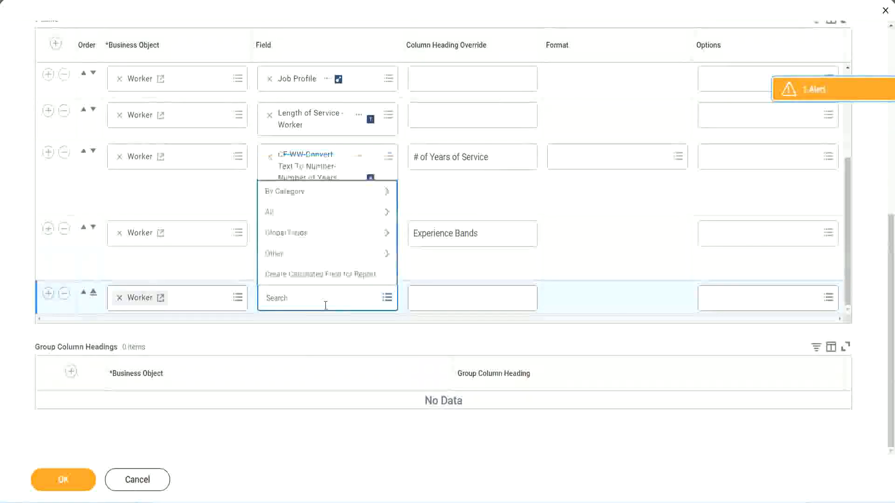
key(ctrl+v)
drag(327, 295, 228, 296)
click(317, 298)
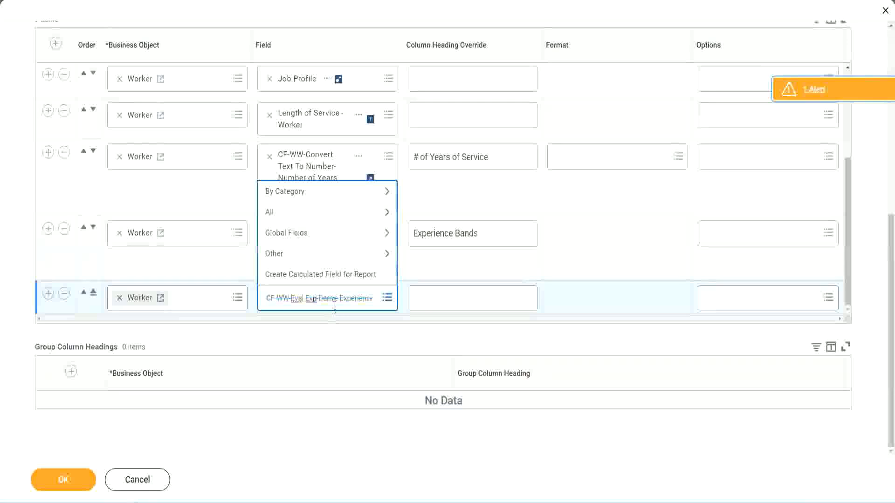
text(Band)
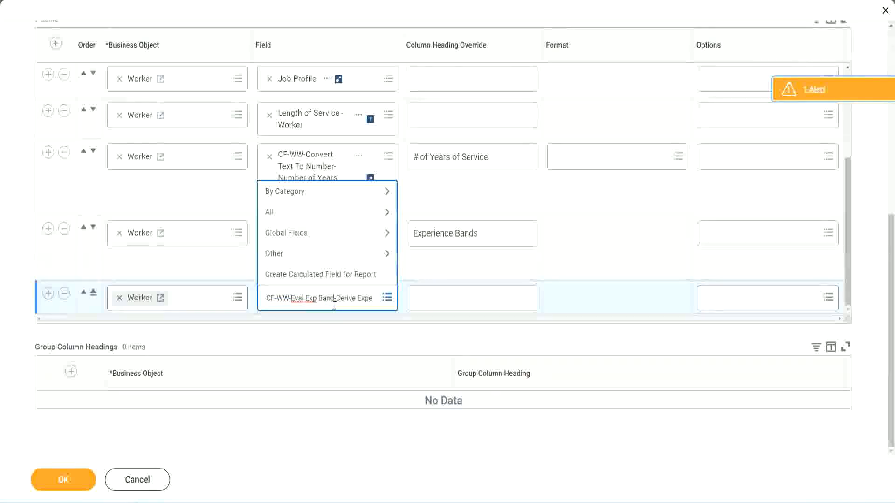
key(Delete)
key(Delete)
key(Delete)
key(Delete)
key(Delete)
key(Delete)
key(Delete)
key(Delete)
key(Delete)
key(Delete)
key(Delete)
key(Delete)
key(Delete)
key(Delete)
key(Delete)
key(Delete)
key(Delete)
key(Delete)
key(Delete)
key(Delete)
key(Delete)
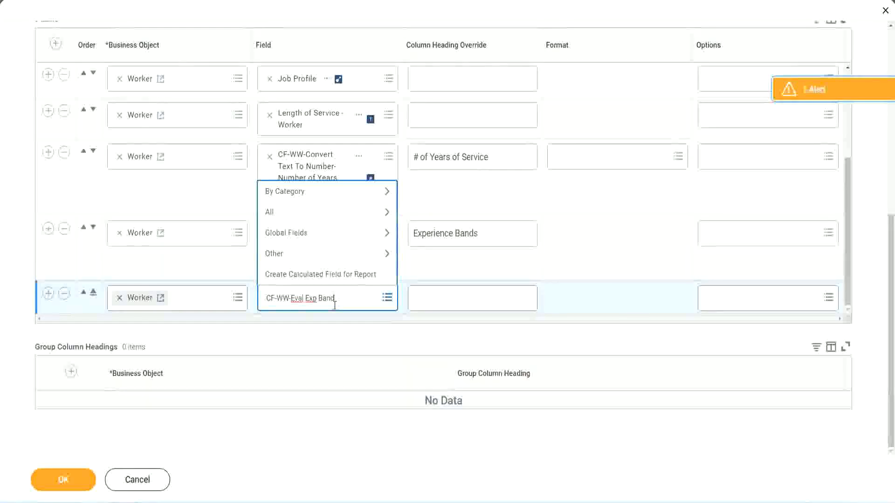
key(Return)
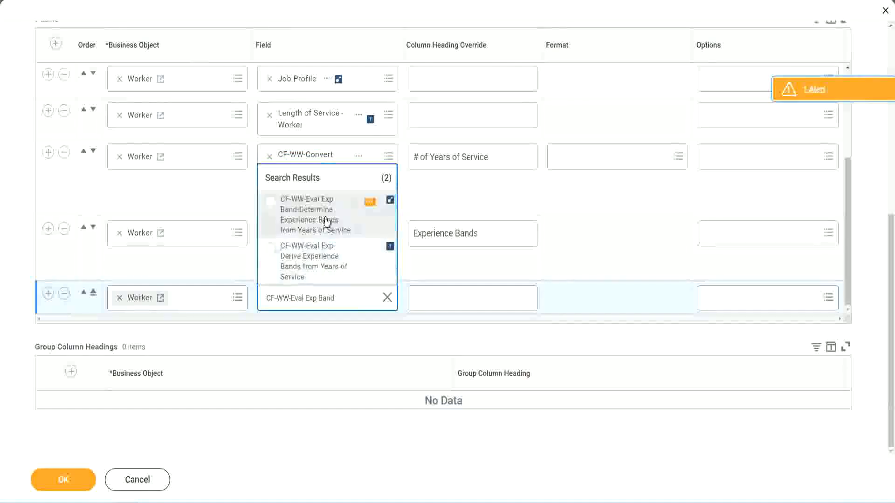
click(327, 220)
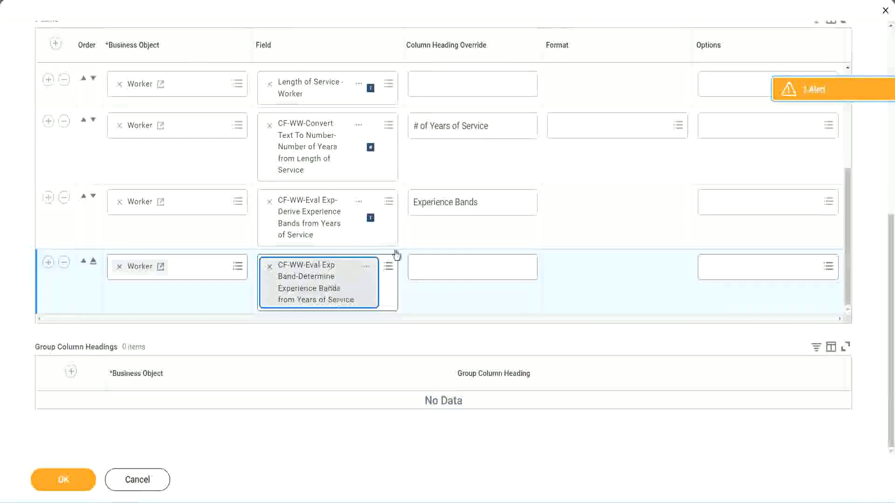
Set the new column's heading override to "Experience Bands (Eval Exp Bands)", reusing the heading text from the row above.
click(492, 203)
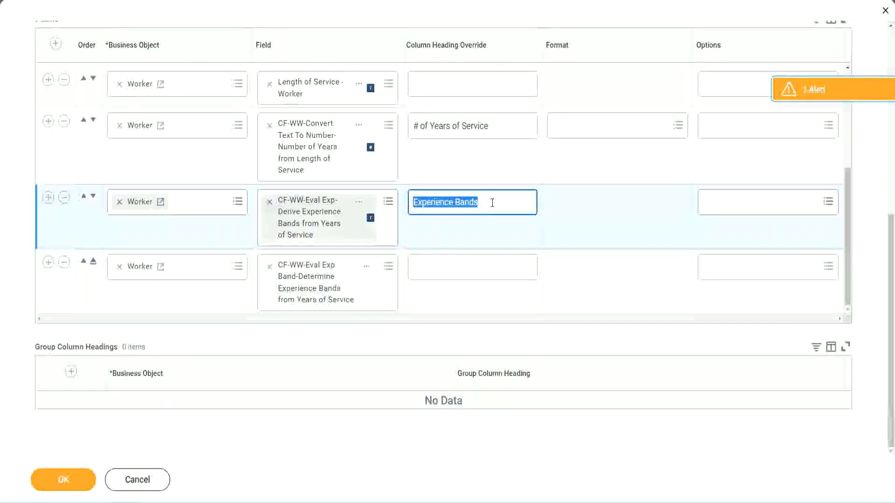
click(435, 266)
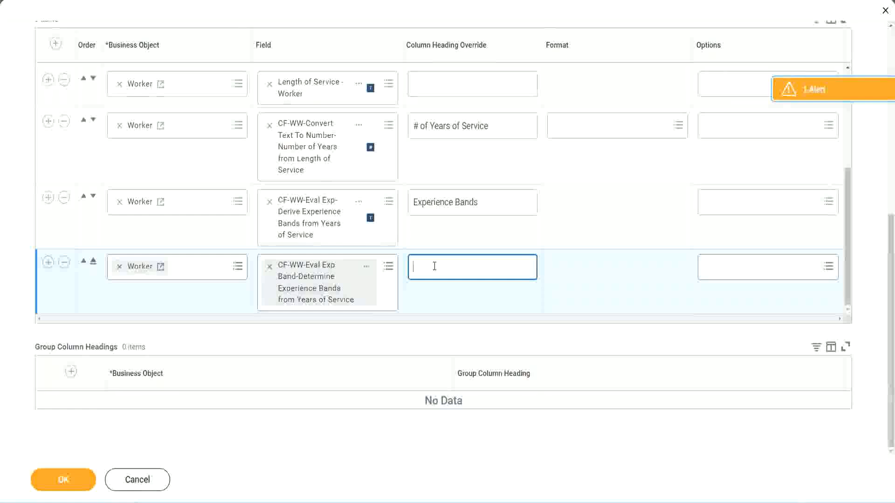
key(ctrl+v)
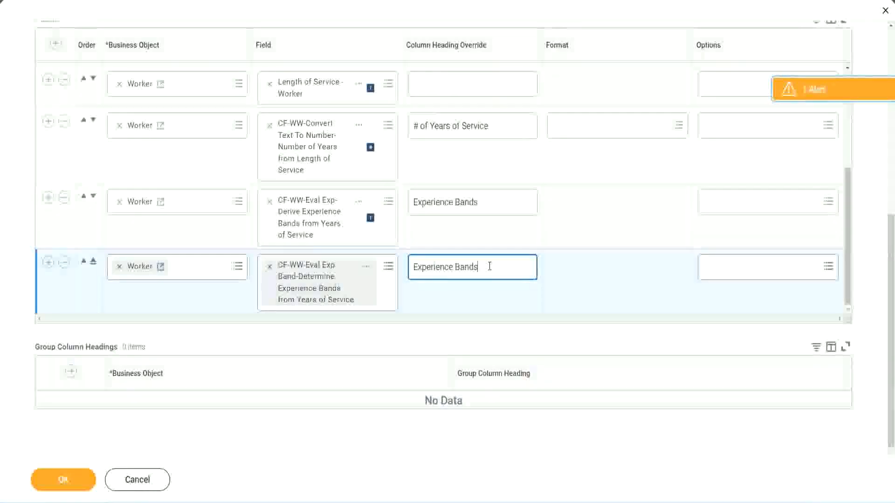
text(()
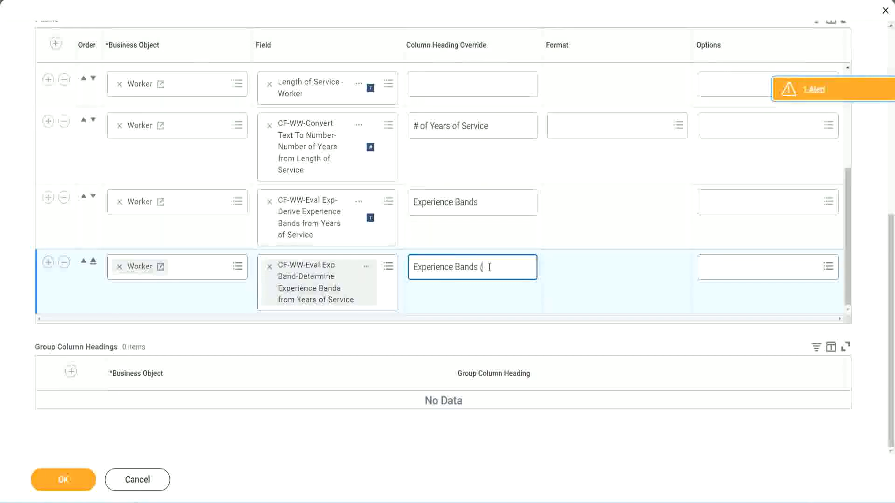
text(Eval Exp)
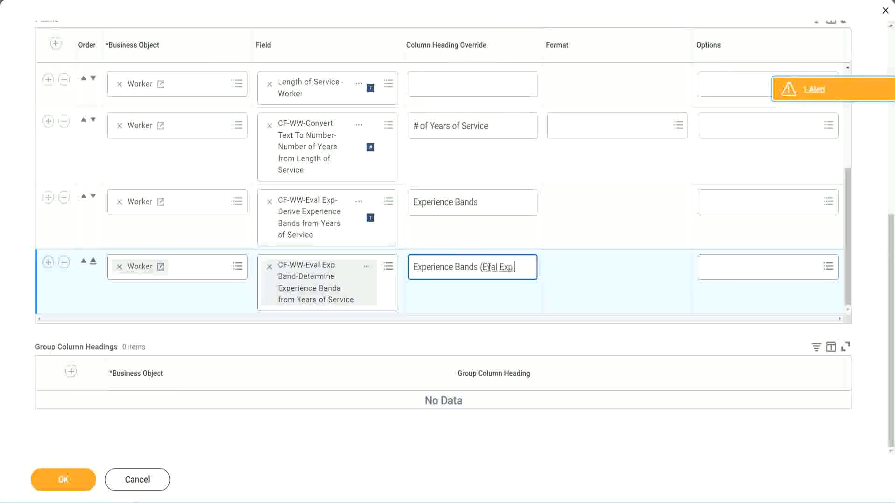
text( Bands))
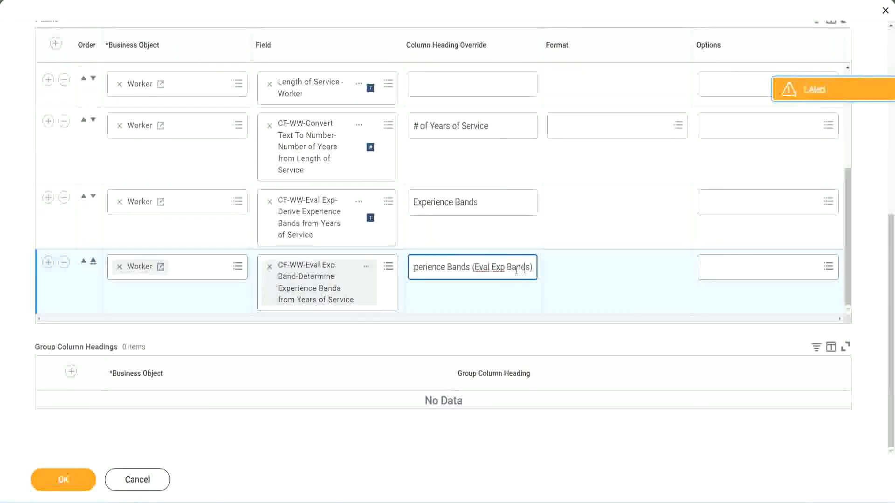
double_click(498, 267)
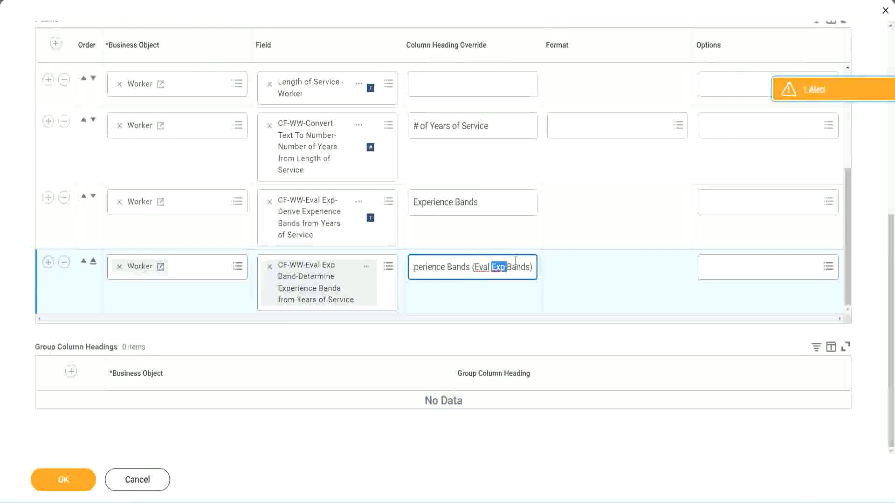
Save the WW Employee Details report definition and run the report.
click(65, 480)
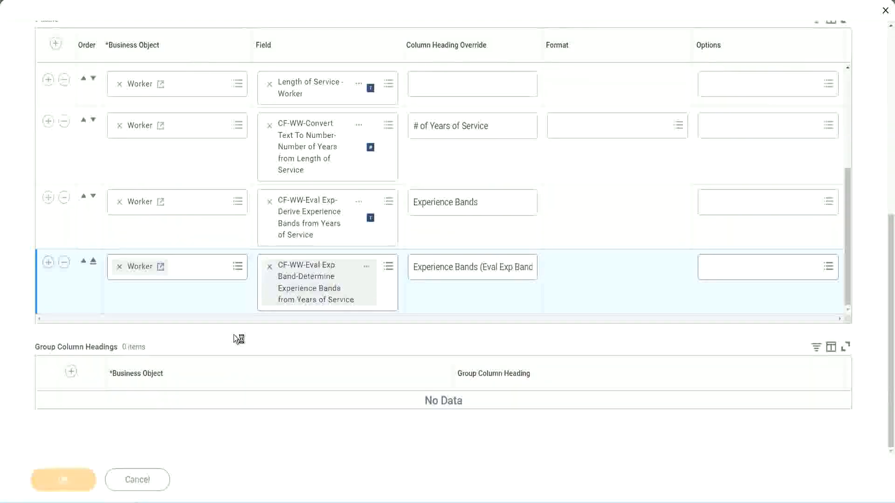
click(104, 475)
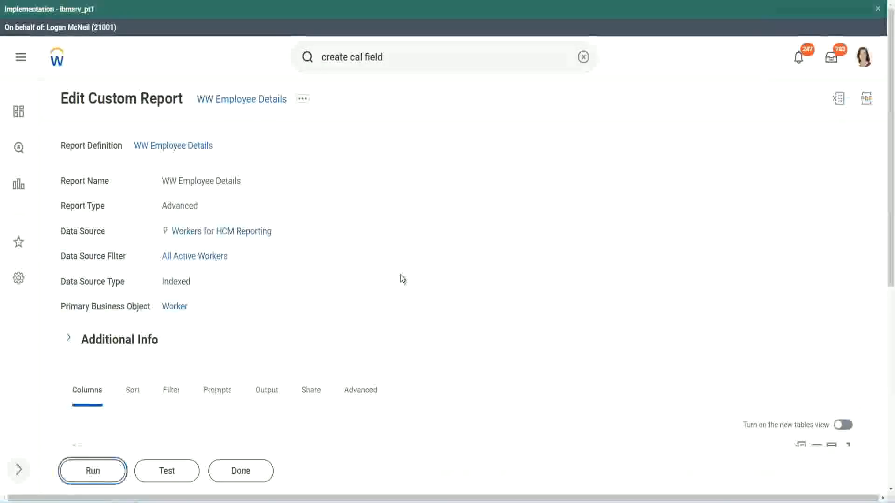